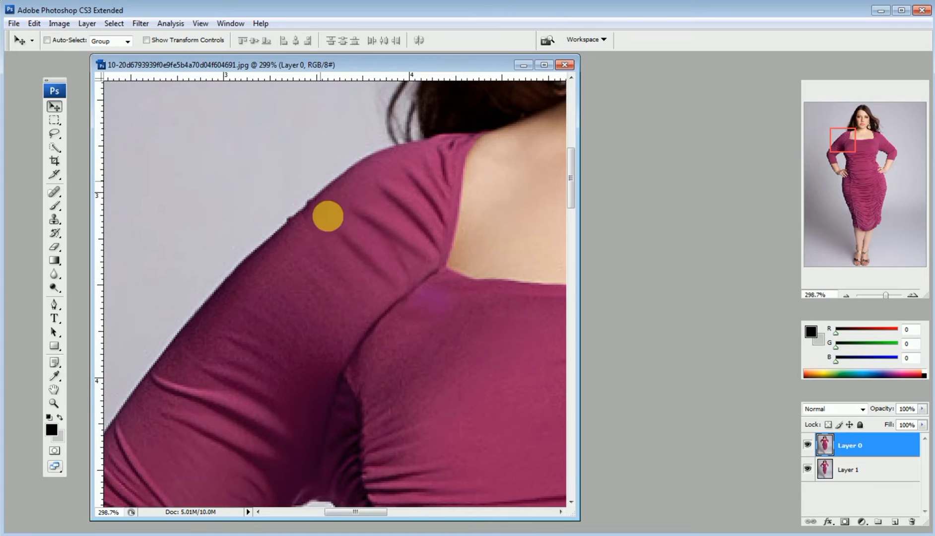
Open the Liquify filter on Layer 0 of the full-body photo.
{"action": "left_click", "coordinate": [328, 227], "text": "alt"}
{"action": "left_click_drag", "start_coordinate": [324, 293], "coordinate": [328, 206]}
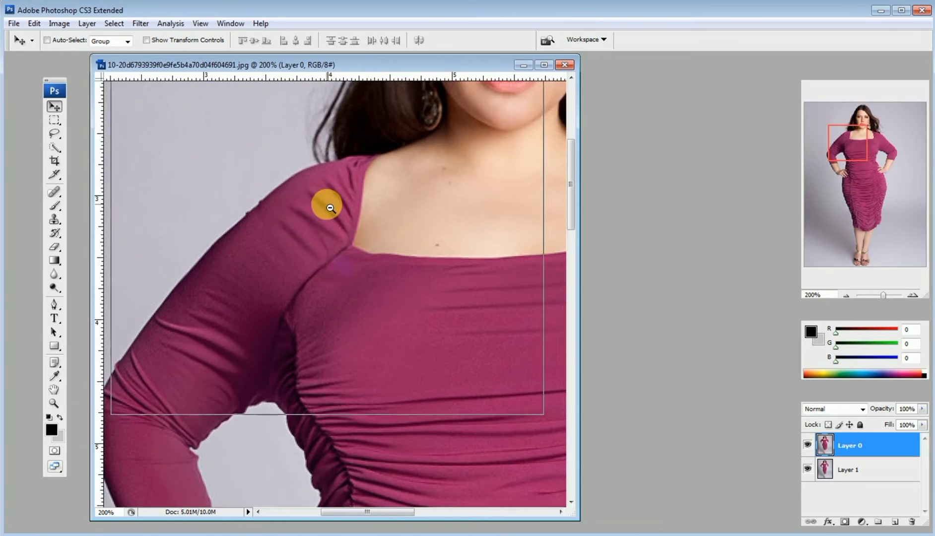
{"action": "left_click", "coordinate": [328, 206], "text": "alt"}
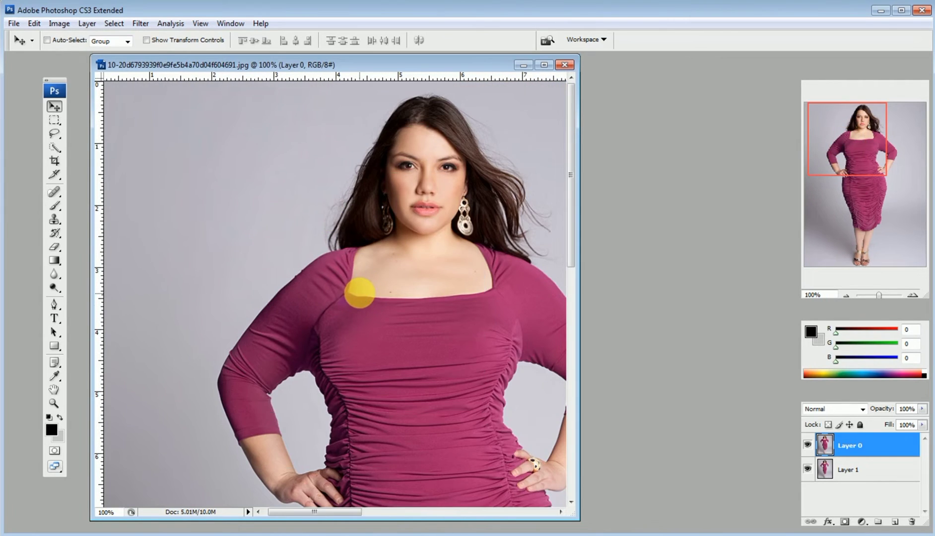
{"action": "left_click", "coordinate": [359, 293], "text": "ctrl"}
{"action": "left_click_drag", "start_coordinate": [338, 267], "coordinate": [337, 233]}
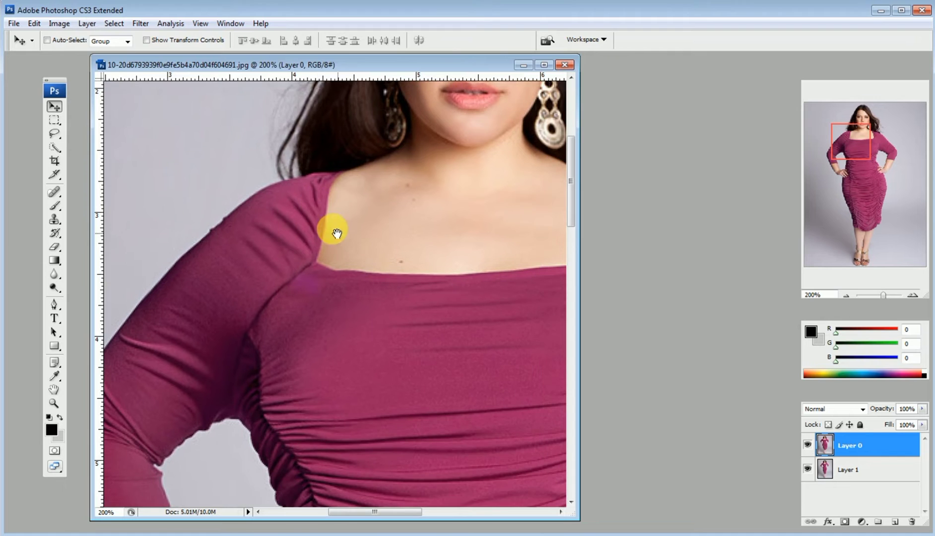
{"action": "left_click", "coordinate": [139, 24]}
{"action": "left_click", "coordinate": [150, 91]}
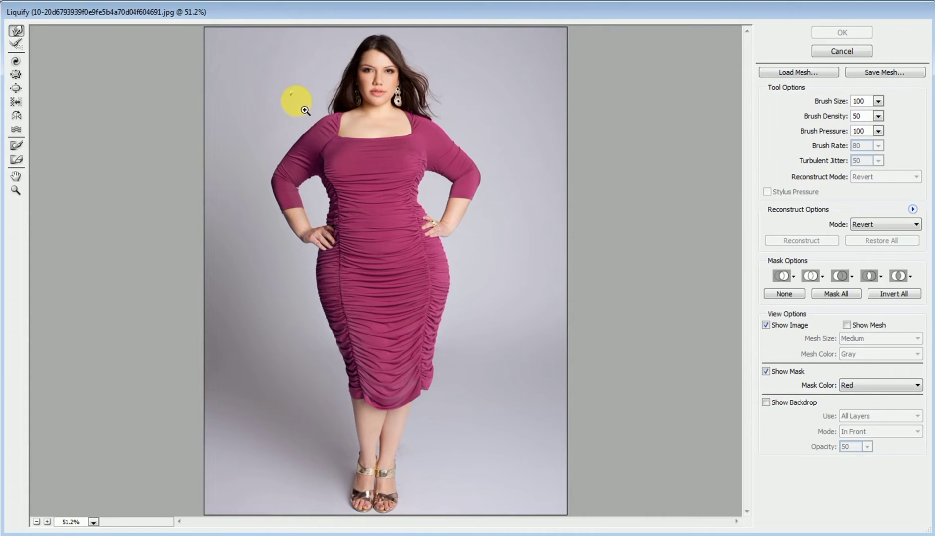
Push the left shoulder strap and neckline corner of the dress inward over the chest with the size 100 Forward Warp brush.
{"action": "left_click_drag", "start_coordinate": [297, 101], "coordinate": [370, 191]}
{"action": "left_click", "coordinate": [407, 245], "text": "ctrl+alt"}
{"action": "left_click", "coordinate": [406, 243], "text": "ctrl+alt"}
{"action": "left_click", "coordinate": [339, 226], "text": "ctrl"}
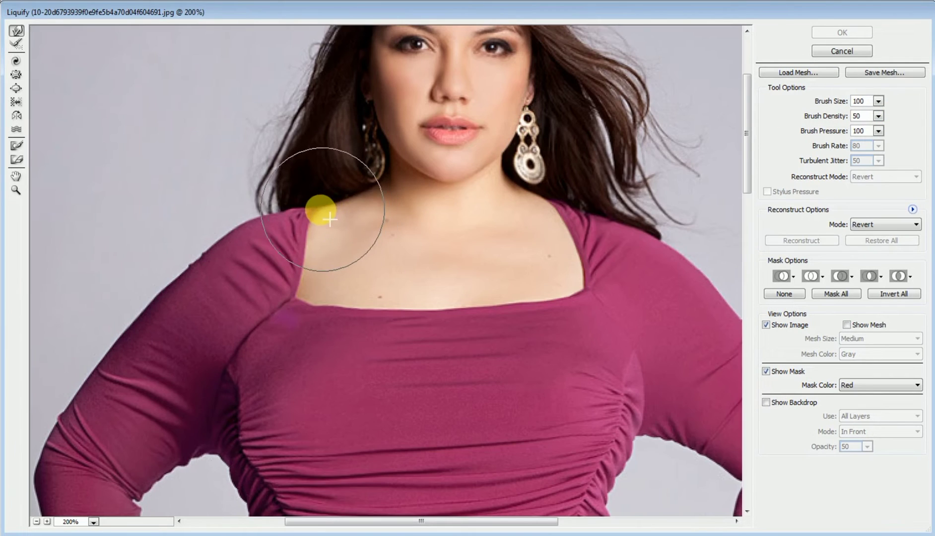
{"action": "left_click_drag", "start_coordinate": [344, 224], "coordinate": [337, 252]}
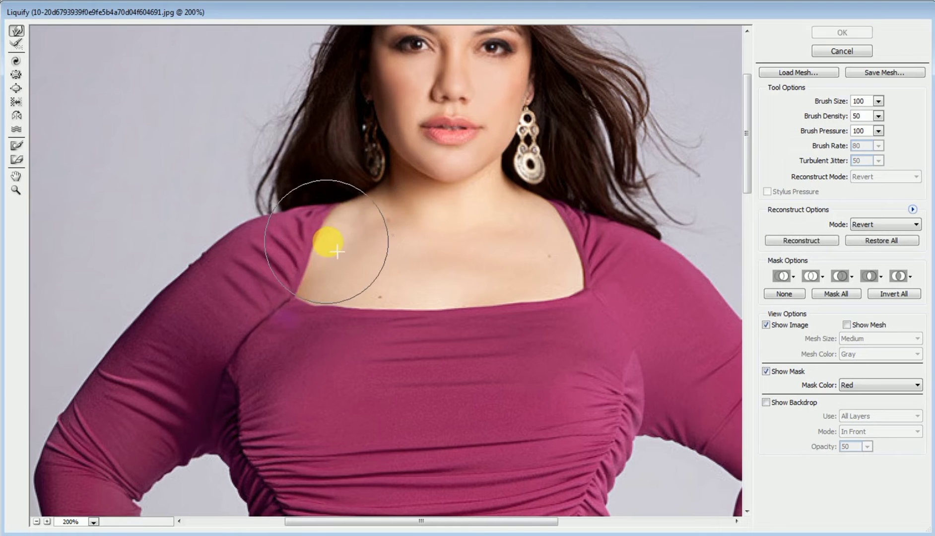
{"action": "mouse_move", "coordinate": [360, 321]}
{"action": "left_mouse_down"}
{"action": "mouse_move", "coordinate": [314, 311]}
{"action": "mouse_move", "coordinate": [334, 311]}
{"action": "mouse_move", "coordinate": [322, 265]}
{"action": "mouse_move", "coordinate": [334, 257]}
{"action": "mouse_move", "coordinate": [342, 317]}
{"action": "mouse_move", "coordinate": [384, 324]}
{"action": "mouse_move", "coordinate": [352, 320]}
{"action": "mouse_move", "coordinate": [370, 319]}
{"action": "mouse_move", "coordinate": [334, 294]}
{"action": "mouse_move", "coordinate": [330, 257]}
{"action": "mouse_move", "coordinate": [338, 226]}
{"action": "mouse_move", "coordinate": [352, 219]}
{"action": "mouse_move", "coordinate": [325, 263]}
{"action": "mouse_move", "coordinate": [315, 252]}
{"action": "mouse_move", "coordinate": [339, 209]}
{"action": "mouse_move", "coordinate": [316, 305]}
{"action": "mouse_move", "coordinate": [348, 297]}
{"action": "mouse_move", "coordinate": [359, 265]}
{"action": "mouse_move", "coordinate": [352, 273]}
{"action": "mouse_move", "coordinate": [361, 283]}
{"action": "mouse_move", "coordinate": [332, 265]}
{"action": "mouse_move", "coordinate": [342, 304]}
{"action": "mouse_move", "coordinate": [369, 314]}
{"action": "mouse_move", "coordinate": [362, 273]}
{"action": "left_mouse_up"}
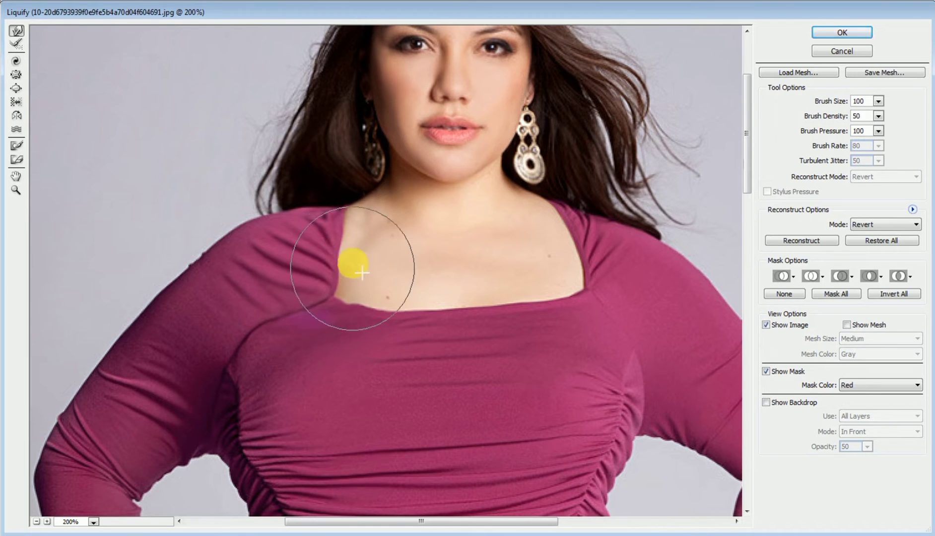
Slim the shoulder, upper sleeve and elbow of the arm on the picture's right side by pushing their outlines inward.
{"action": "mouse_move", "coordinate": [566, 214]}
{"action": "left_mouse_down"}
{"action": "mouse_move", "coordinate": [588, 260]}
{"action": "mouse_move", "coordinate": [561, 251]}
{"action": "mouse_move", "coordinate": [547, 216]}
{"action": "mouse_move", "coordinate": [586, 283]}
{"action": "mouse_move", "coordinate": [583, 303]}
{"action": "mouse_move", "coordinate": [557, 304]}
{"action": "mouse_move", "coordinate": [570, 250]}
{"action": "mouse_move", "coordinate": [548, 210]}
{"action": "mouse_move", "coordinate": [566, 250]}
{"action": "mouse_move", "coordinate": [538, 240]}
{"action": "mouse_move", "coordinate": [635, 248]}
{"action": "mouse_move", "coordinate": [619, 241]}
{"action": "mouse_move", "coordinate": [686, 266]}
{"action": "mouse_move", "coordinate": [656, 262]}
{"action": "mouse_move", "coordinate": [653, 277]}
{"action": "mouse_move", "coordinate": [495, 260]}
{"action": "mouse_move", "coordinate": [564, 277]}
{"action": "left_mouse_up"}
{"action": "mouse_move", "coordinate": [490, 245]}
{"action": "left_mouse_down"}
{"action": "mouse_move", "coordinate": [542, 274]}
{"action": "mouse_move", "coordinate": [563, 316]}
{"action": "mouse_move", "coordinate": [513, 267]}
{"action": "mouse_move", "coordinate": [591, 334]}
{"action": "mouse_move", "coordinate": [551, 311]}
{"action": "mouse_move", "coordinate": [594, 330]}
{"action": "mouse_move", "coordinate": [633, 367]}
{"action": "mouse_move", "coordinate": [679, 449]}
{"action": "mouse_move", "coordinate": [530, 259]}
{"action": "left_mouse_up"}
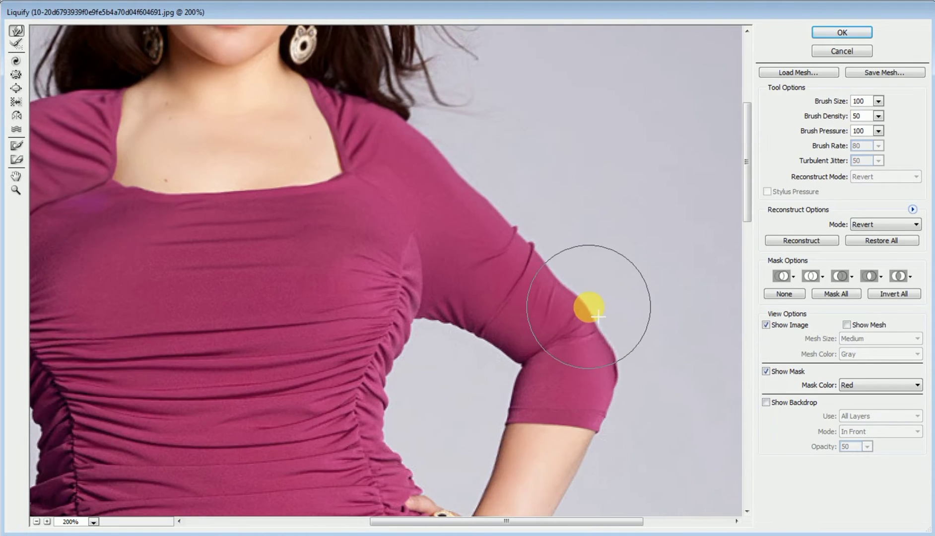
{"action": "mouse_move", "coordinate": [594, 320]}
{"action": "left_mouse_down"}
{"action": "mouse_move", "coordinate": [467, 325]}
{"action": "mouse_move", "coordinate": [430, 311]}
{"action": "mouse_move", "coordinate": [422, 256]}
{"action": "mouse_move", "coordinate": [418, 280]}
{"action": "left_mouse_up"}
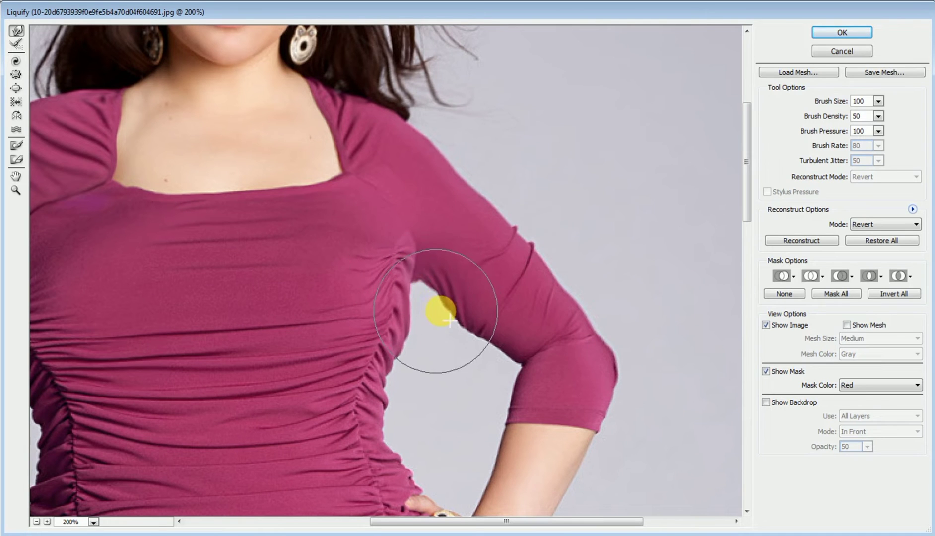
{"action": "mouse_move", "coordinate": [448, 321]}
{"action": "left_mouse_down"}
{"action": "mouse_move", "coordinate": [493, 362]}
{"action": "mouse_move", "coordinate": [505, 437]}
{"action": "mouse_move", "coordinate": [514, 429]}
{"action": "mouse_move", "coordinate": [598, 433]}
{"action": "left_mouse_up"}
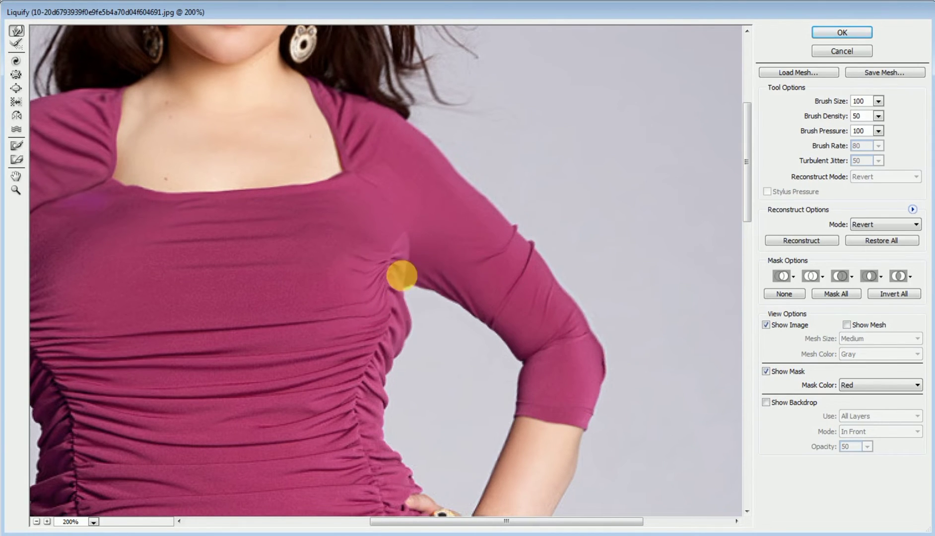
{"action": "left_click_drag", "start_coordinate": [402, 278], "coordinate": [438, 218]}
{"action": "mouse_move", "coordinate": [432, 246]}
{"action": "left_mouse_down"}
{"action": "mouse_move", "coordinate": [412, 267]}
{"action": "mouse_move", "coordinate": [451, 281]}
{"action": "mouse_move", "coordinate": [442, 282]}
{"action": "mouse_move", "coordinate": [433, 376]}
{"action": "mouse_move", "coordinate": [390, 369]}
{"action": "mouse_move", "coordinate": [402, 300]}
{"action": "mouse_move", "coordinate": [440, 293]}
{"action": "mouse_move", "coordinate": [439, 285]}
{"action": "mouse_move", "coordinate": [430, 356]}
{"action": "mouse_move", "coordinate": [447, 410]}
{"action": "mouse_move", "coordinate": [440, 425]}
{"action": "mouse_move", "coordinate": [452, 440]}
{"action": "mouse_move", "coordinate": [467, 360]}
{"action": "left_mouse_up"}
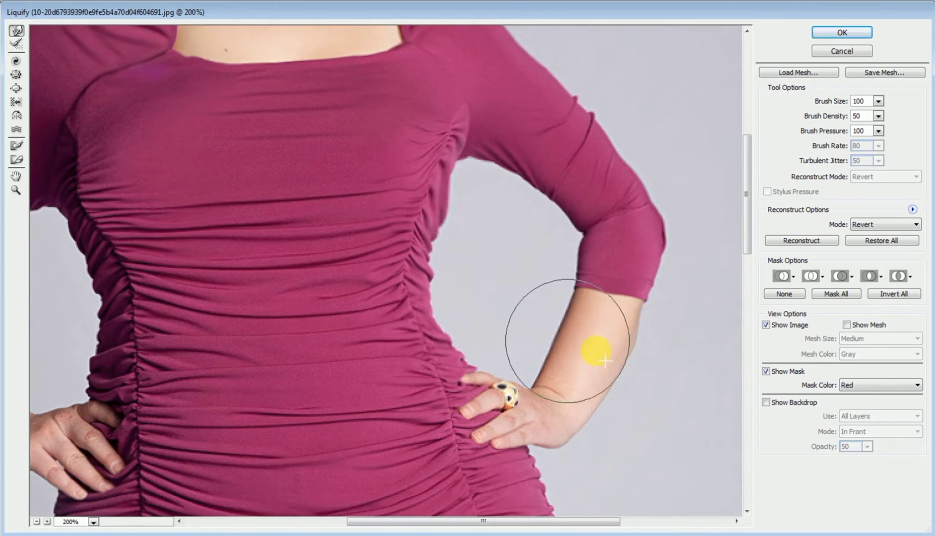
Slim the forearm, wrist and hand on the picture's right side and tuck in the sleeve cuff.
{"action": "left_click_drag", "start_coordinate": [631, 356], "coordinate": [601, 414]}
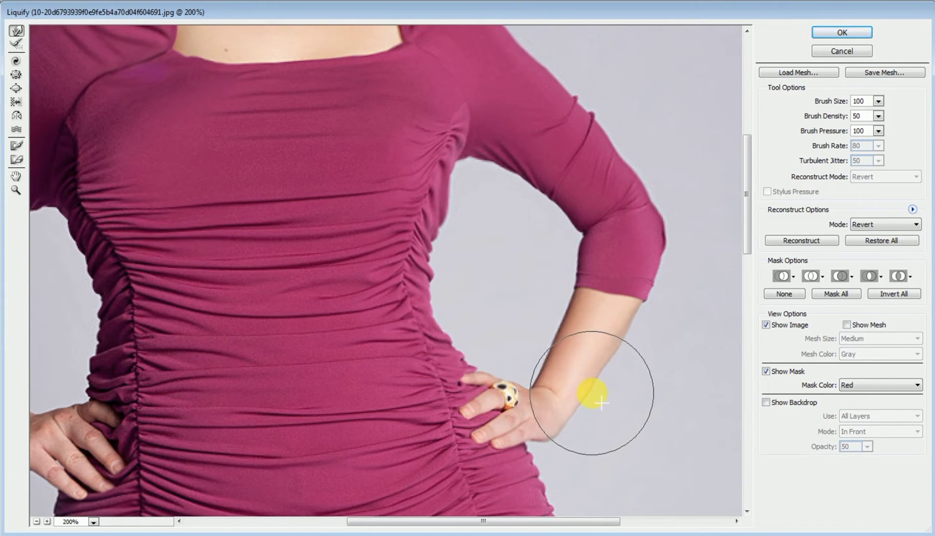
{"action": "mouse_move", "coordinate": [547, 398]}
{"action": "left_mouse_down"}
{"action": "mouse_move", "coordinate": [548, 339]}
{"action": "mouse_move", "coordinate": [580, 301]}
{"action": "left_mouse_up"}
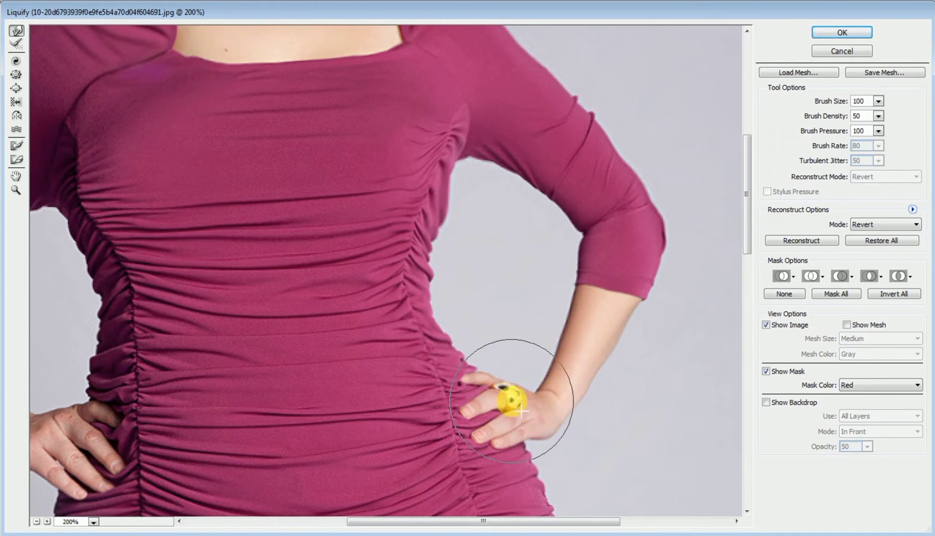
{"action": "mouse_move", "coordinate": [521, 411]}
{"action": "left_mouse_down"}
{"action": "mouse_move", "coordinate": [444, 395]}
{"action": "mouse_move", "coordinate": [497, 402]}
{"action": "mouse_move", "coordinate": [474, 406]}
{"action": "mouse_move", "coordinate": [511, 439]}
{"action": "left_mouse_up"}
{"action": "left_click_drag", "start_coordinate": [658, 298], "coordinate": [654, 307]}
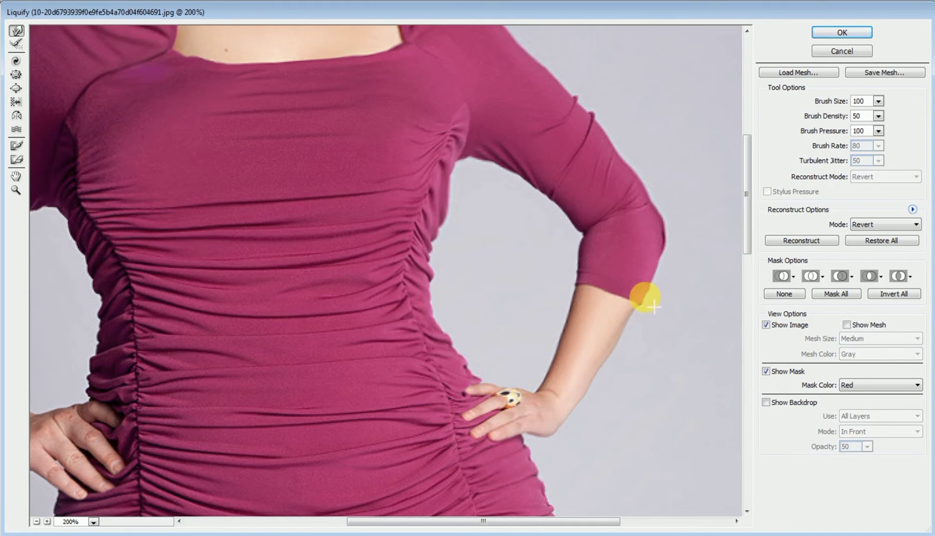
{"action": "mouse_move", "coordinate": [653, 339]}
{"action": "left_mouse_down"}
{"action": "mouse_move", "coordinate": [672, 271]}
{"action": "mouse_move", "coordinate": [657, 301]}
{"action": "left_mouse_up"}
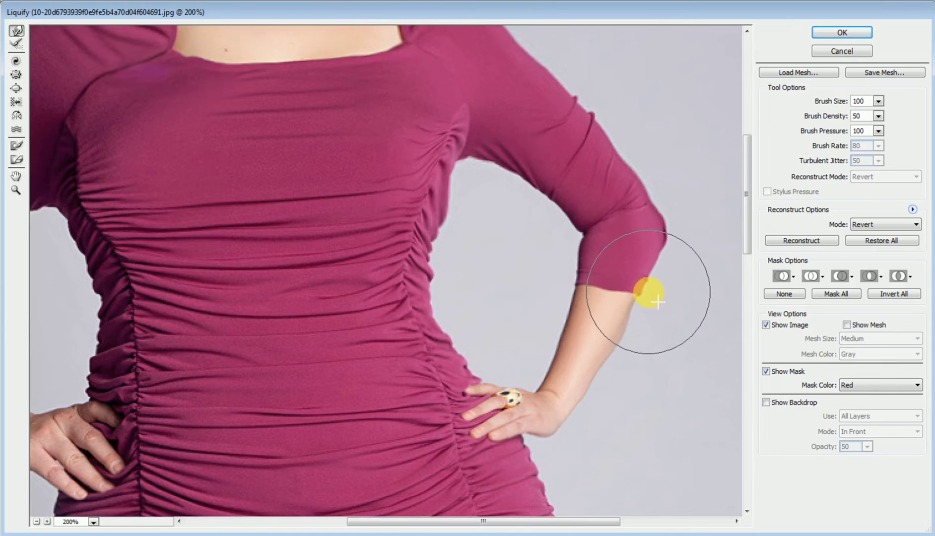
{"action": "left_click_drag", "start_coordinate": [664, 242], "coordinate": [660, 265]}
{"action": "mouse_move", "coordinate": [654, 340]}
{"action": "left_mouse_down"}
{"action": "mouse_move", "coordinate": [661, 234]}
{"action": "mouse_move", "coordinate": [659, 267]}
{"action": "left_mouse_up"}
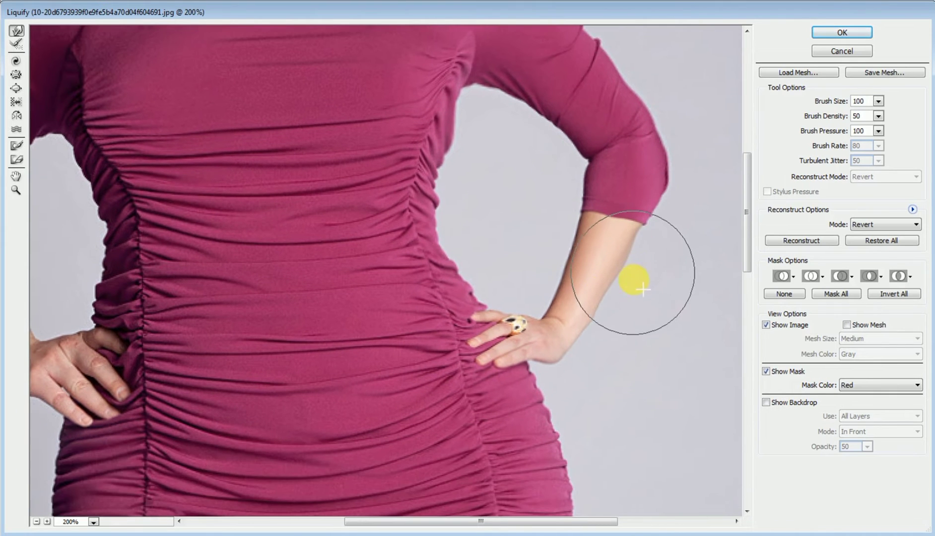
Narrow the torso and waist of the dress by pushing both side outlines inward.
{"action": "left_click_drag", "start_coordinate": [329, 303], "coordinate": [527, 296]}
{"action": "mouse_move", "coordinate": [319, 130]}
{"action": "left_mouse_down"}
{"action": "mouse_move", "coordinate": [355, 128]}
{"action": "mouse_move", "coordinate": [350, 106]}
{"action": "mouse_move", "coordinate": [352, 129]}
{"action": "left_mouse_up"}
{"action": "left_click_drag", "start_coordinate": [275, 148], "coordinate": [289, 108]}
{"action": "left_click_drag", "start_coordinate": [296, 58], "coordinate": [296, 133]}
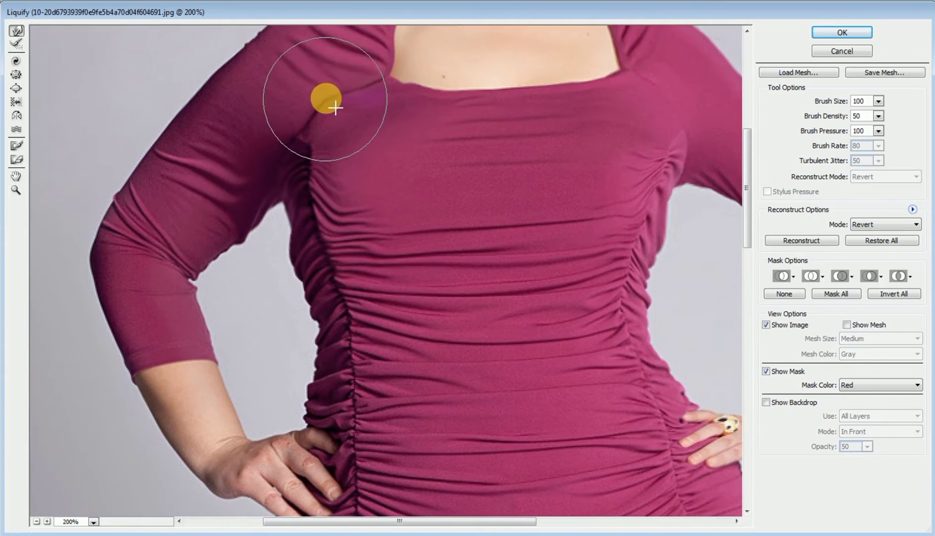
{"action": "mouse_move", "coordinate": [350, 298]}
{"action": "left_mouse_down"}
{"action": "mouse_move", "coordinate": [395, 369]}
{"action": "mouse_move", "coordinate": [341, 376]}
{"action": "mouse_move", "coordinate": [343, 355]}
{"action": "mouse_move", "coordinate": [364, 354]}
{"action": "mouse_move", "coordinate": [300, 282]}
{"action": "mouse_move", "coordinate": [308, 261]}
{"action": "mouse_move", "coordinate": [340, 325]}
{"action": "mouse_move", "coordinate": [322, 275]}
{"action": "mouse_move", "coordinate": [341, 370]}
{"action": "mouse_move", "coordinate": [335, 417]}
{"action": "mouse_move", "coordinate": [356, 381]}
{"action": "mouse_move", "coordinate": [404, 351]}
{"action": "left_mouse_up"}
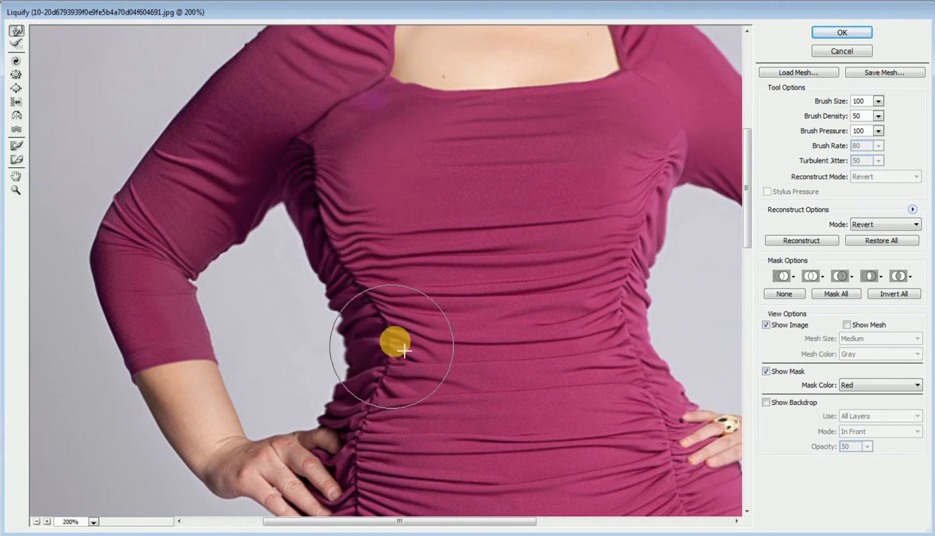
{"action": "left_click_drag", "start_coordinate": [623, 341], "coordinate": [601, 341]}
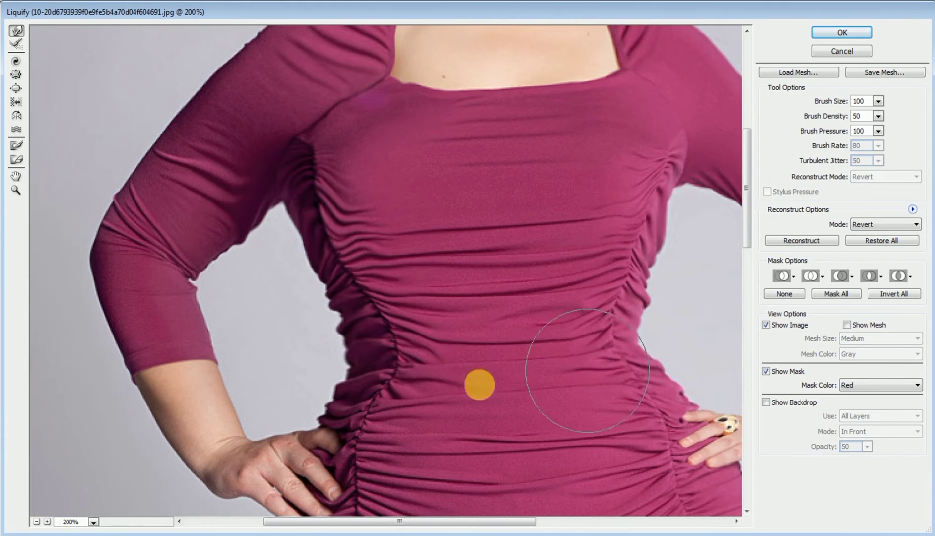
{"action": "mouse_move", "coordinate": [350, 412]}
{"action": "left_mouse_down"}
{"action": "mouse_move", "coordinate": [397, 278]}
{"action": "mouse_move", "coordinate": [359, 317]}
{"action": "mouse_move", "coordinate": [372, 317]}
{"action": "mouse_move", "coordinate": [251, 321]}
{"action": "mouse_move", "coordinate": [195, 262]}
{"action": "mouse_move", "coordinate": [255, 353]}
{"action": "mouse_move", "coordinate": [246, 292]}
{"action": "mouse_move", "coordinate": [257, 228]}
{"action": "mouse_move", "coordinate": [290, 288]}
{"action": "mouse_move", "coordinate": [225, 163]}
{"action": "mouse_move", "coordinate": [281, 354]}
{"action": "mouse_move", "coordinate": [286, 347]}
{"action": "mouse_move", "coordinate": [234, 324]}
{"action": "mouse_move", "coordinate": [332, 327]}
{"action": "mouse_move", "coordinate": [390, 317]}
{"action": "left_mouse_up"}
Slim the arm on the picture's left side by pushing its sleeve outline inward from shoulder to elbow.
{"action": "left_click_drag", "start_coordinate": [276, 164], "coordinate": [320, 231]}
{"action": "mouse_move", "coordinate": [314, 171]}
{"action": "left_mouse_down"}
{"action": "mouse_move", "coordinate": [351, 163]}
{"action": "mouse_move", "coordinate": [287, 207]}
{"action": "mouse_move", "coordinate": [274, 237]}
{"action": "mouse_move", "coordinate": [380, 112]}
{"action": "mouse_move", "coordinate": [355, 148]}
{"action": "mouse_move", "coordinate": [334, 142]}
{"action": "mouse_move", "coordinate": [352, 195]}
{"action": "mouse_move", "coordinate": [308, 241]}
{"action": "mouse_move", "coordinate": [307, 258]}
{"action": "mouse_move", "coordinate": [329, 216]}
{"action": "left_mouse_up"}
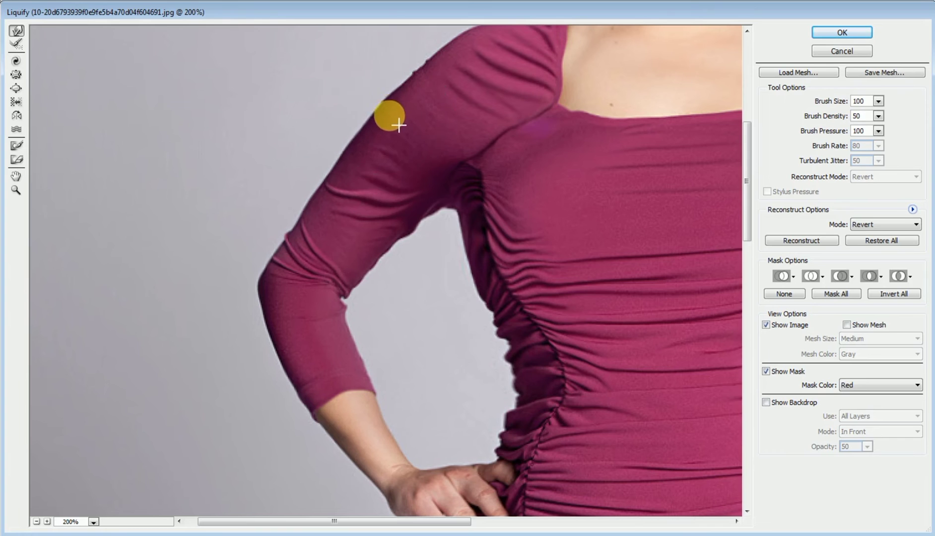
{"action": "left_click_drag", "start_coordinate": [399, 125], "coordinate": [338, 211]}
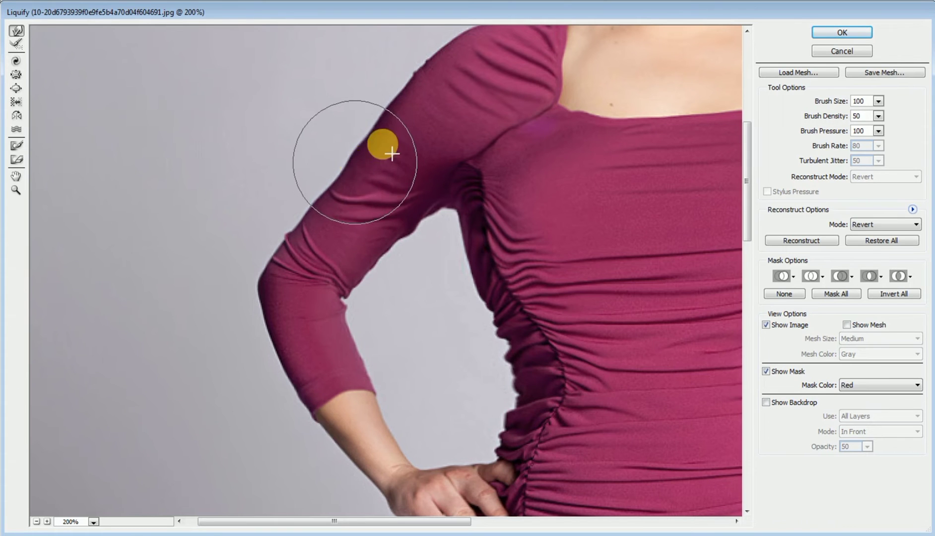
{"action": "mouse_move", "coordinate": [392, 154]}
{"action": "left_mouse_down"}
{"action": "mouse_move", "coordinate": [376, 184]}
{"action": "mouse_move", "coordinate": [381, 160]}
{"action": "mouse_move", "coordinate": [336, 216]}
{"action": "mouse_move", "coordinate": [348, 189]}
{"action": "mouse_move", "coordinate": [356, 192]}
{"action": "mouse_move", "coordinate": [389, 150]}
{"action": "mouse_move", "coordinate": [403, 151]}
{"action": "mouse_move", "coordinate": [390, 165]}
{"action": "mouse_move", "coordinate": [440, 126]}
{"action": "left_mouse_up"}
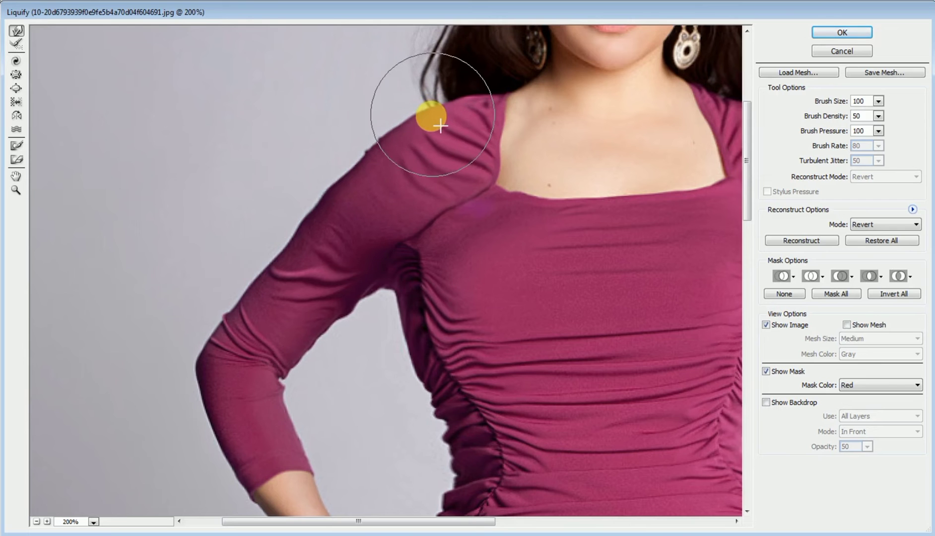
Push the left hip and thigh outline of the dress inward and slim both lower legs.
{"action": "left_click_drag", "start_coordinate": [390, 401], "coordinate": [376, 151]}
{"action": "left_click_drag", "start_coordinate": [390, 372], "coordinate": [368, 108]}
{"action": "left_click_drag", "start_coordinate": [351, 239], "coordinate": [322, 214]}
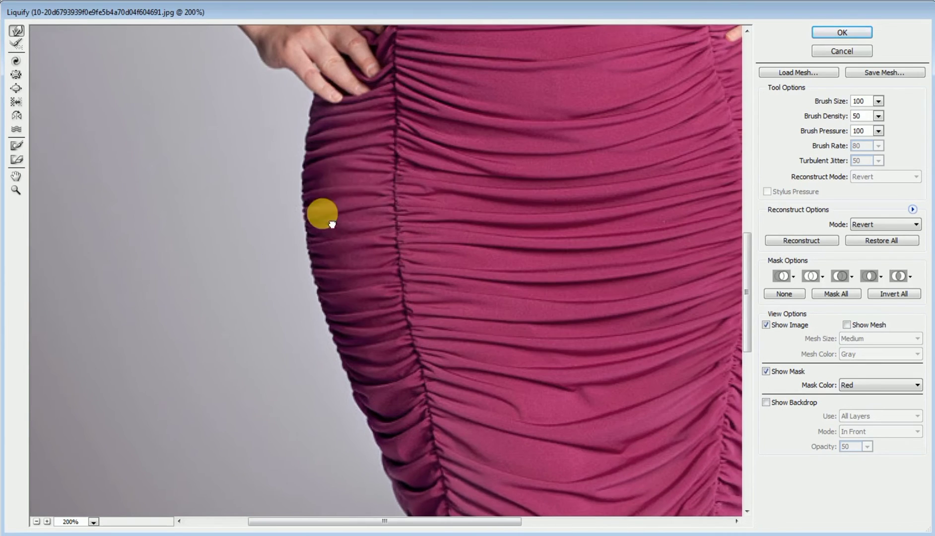
{"action": "mouse_move", "coordinate": [412, 147]}
{"action": "left_mouse_down"}
{"action": "mouse_move", "coordinate": [301, 176]}
{"action": "mouse_move", "coordinate": [288, 146]}
{"action": "mouse_move", "coordinate": [299, 142]}
{"action": "mouse_move", "coordinate": [310, 292]}
{"action": "mouse_move", "coordinate": [300, 241]}
{"action": "left_mouse_up"}
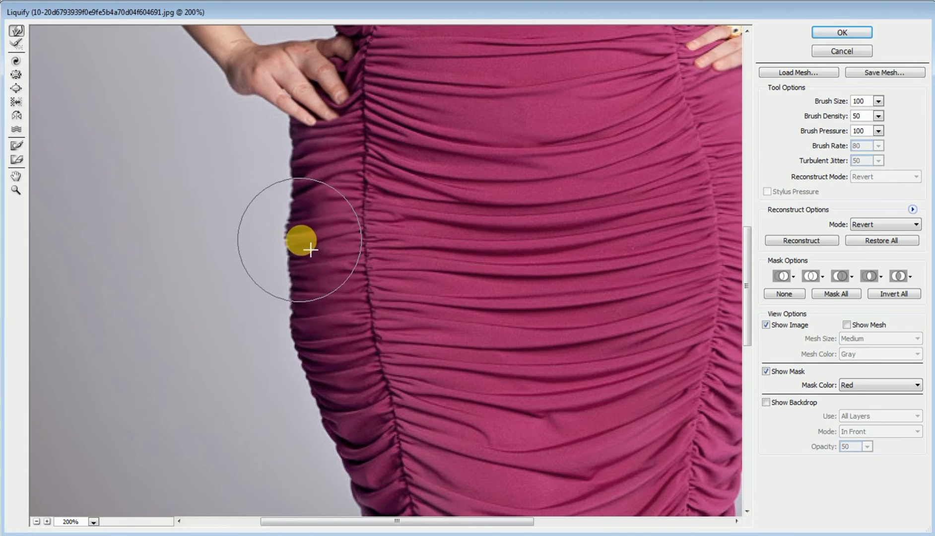
{"action": "mouse_move", "coordinate": [326, 307]}
{"action": "left_mouse_down"}
{"action": "mouse_move", "coordinate": [292, 251]}
{"action": "mouse_move", "coordinate": [328, 418]}
{"action": "mouse_move", "coordinate": [313, 202]}
{"action": "mouse_move", "coordinate": [329, 359]}
{"action": "mouse_move", "coordinate": [328, 290]}
{"action": "mouse_move", "coordinate": [298, 229]}
{"action": "mouse_move", "coordinate": [323, 278]}
{"action": "mouse_move", "coordinate": [358, 471]}
{"action": "left_mouse_up"}
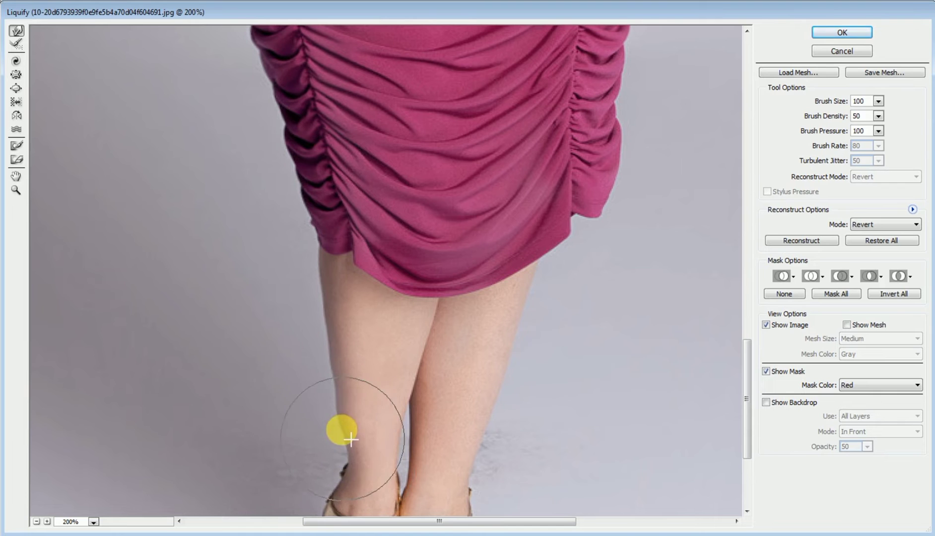
{"action": "mouse_move", "coordinate": [338, 422]}
{"action": "left_mouse_down"}
{"action": "mouse_move", "coordinate": [316, 314]}
{"action": "mouse_move", "coordinate": [442, 310]}
{"action": "mouse_move", "coordinate": [423, 306]}
{"action": "mouse_move", "coordinate": [431, 345]}
{"action": "mouse_move", "coordinate": [421, 378]}
{"action": "mouse_move", "coordinate": [434, 262]}
{"action": "mouse_move", "coordinate": [526, 265]}
{"action": "mouse_move", "coordinate": [500, 267]}
{"action": "mouse_move", "coordinate": [509, 317]}
{"action": "mouse_move", "coordinate": [529, 290]}
{"action": "mouse_move", "coordinate": [511, 278]}
{"action": "mouse_move", "coordinate": [491, 390]}
{"action": "mouse_move", "coordinate": [483, 271]}
{"action": "mouse_move", "coordinate": [438, 369]}
{"action": "mouse_move", "coordinate": [454, 354]}
{"action": "left_mouse_up"}
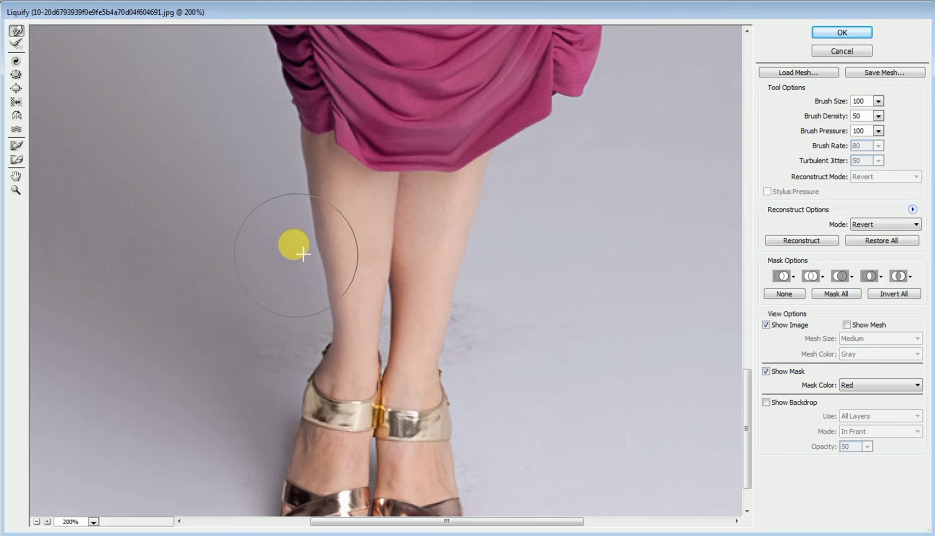
Push the gathered seam on the right side of the skirt inward from the thigh down to the hem.
{"action": "mouse_move", "coordinate": [498, 93]}
{"action": "left_mouse_down"}
{"action": "mouse_move", "coordinate": [455, 175]}
{"action": "mouse_move", "coordinate": [442, 304]}
{"action": "mouse_move", "coordinate": [467, 306]}
{"action": "mouse_move", "coordinate": [503, 265]}
{"action": "mouse_move", "coordinate": [489, 267]}
{"action": "mouse_move", "coordinate": [539, 287]}
{"action": "mouse_move", "coordinate": [511, 298]}
{"action": "left_mouse_up"}
{"action": "left_click_drag", "start_coordinate": [510, 222], "coordinate": [498, 302]}
{"action": "left_click_drag", "start_coordinate": [492, 261], "coordinate": [471, 257]}
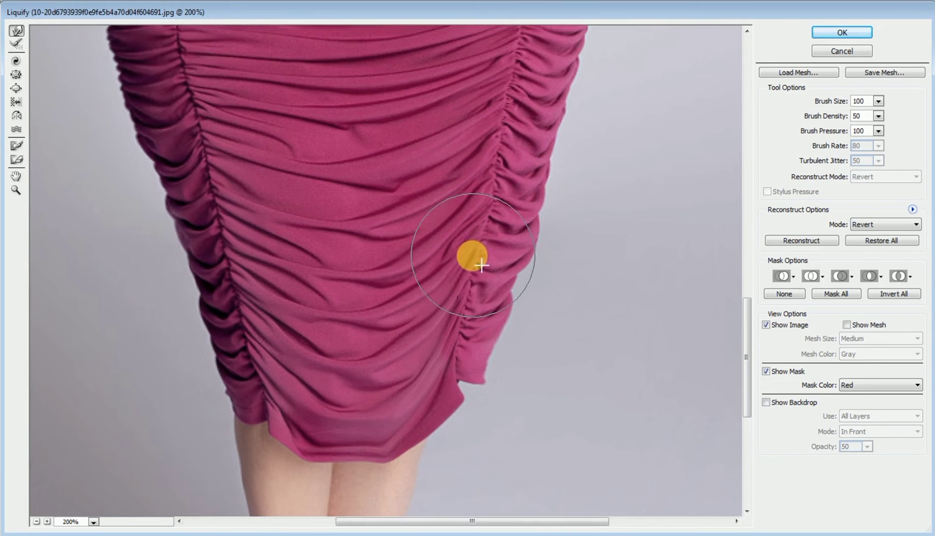
{"action": "left_click_drag", "start_coordinate": [479, 159], "coordinate": [467, 158]}
{"action": "mouse_move", "coordinate": [504, 95]}
{"action": "left_mouse_down"}
{"action": "mouse_move", "coordinate": [493, 209]}
{"action": "mouse_move", "coordinate": [472, 204]}
{"action": "left_mouse_up"}
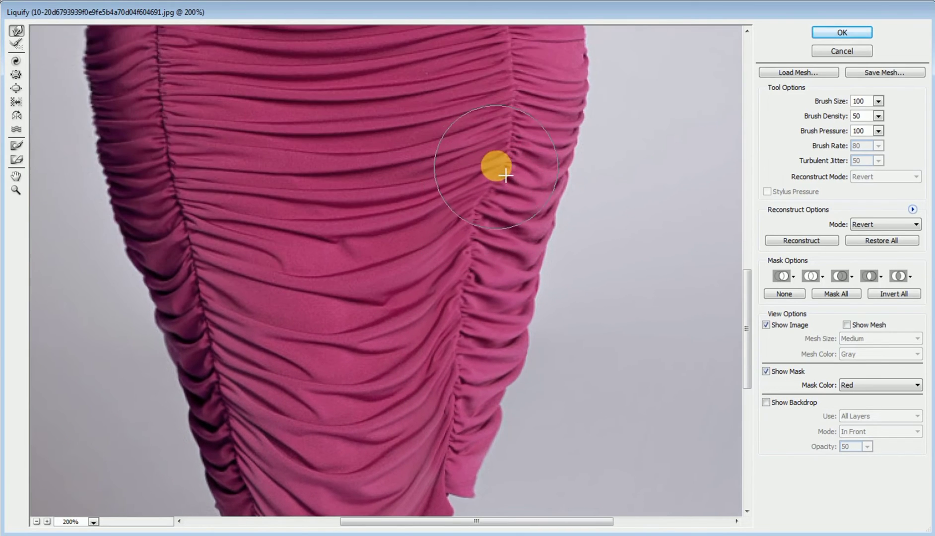
{"action": "left_click_drag", "start_coordinate": [494, 165], "coordinate": [478, 163]}
{"action": "left_click_drag", "start_coordinate": [496, 114], "coordinate": [481, 111]}
{"action": "left_click_drag", "start_coordinate": [459, 432], "coordinate": [445, 423]}
Push the skirt's outer right edge inward from the hip down toward the hem.
{"action": "left_click_drag", "start_coordinate": [580, 105], "coordinate": [554, 104]}
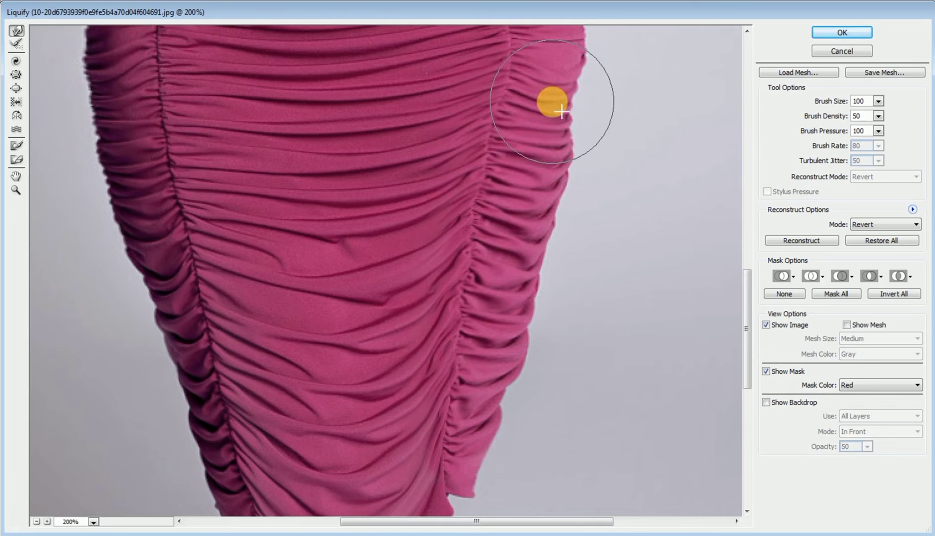
{"action": "left_click_drag", "start_coordinate": [566, 141], "coordinate": [531, 141]}
{"action": "left_click_drag", "start_coordinate": [558, 180], "coordinate": [536, 182]}
{"action": "left_click_drag", "start_coordinate": [523, 295], "coordinate": [507, 294]}
{"action": "left_click_drag", "start_coordinate": [521, 344], "coordinate": [503, 347]}
{"action": "left_click_drag", "start_coordinate": [501, 412], "coordinate": [486, 411]}
Reduce the bulge of the right hip below the hand and pull in the upper thigh edge of the dress.
{"action": "left_click_drag", "start_coordinate": [524, 200], "coordinate": [528, 278]}
{"action": "left_click_drag", "start_coordinate": [591, 112], "coordinate": [587, 222]}
{"action": "left_click_drag", "start_coordinate": [565, 134], "coordinate": [569, 173]}
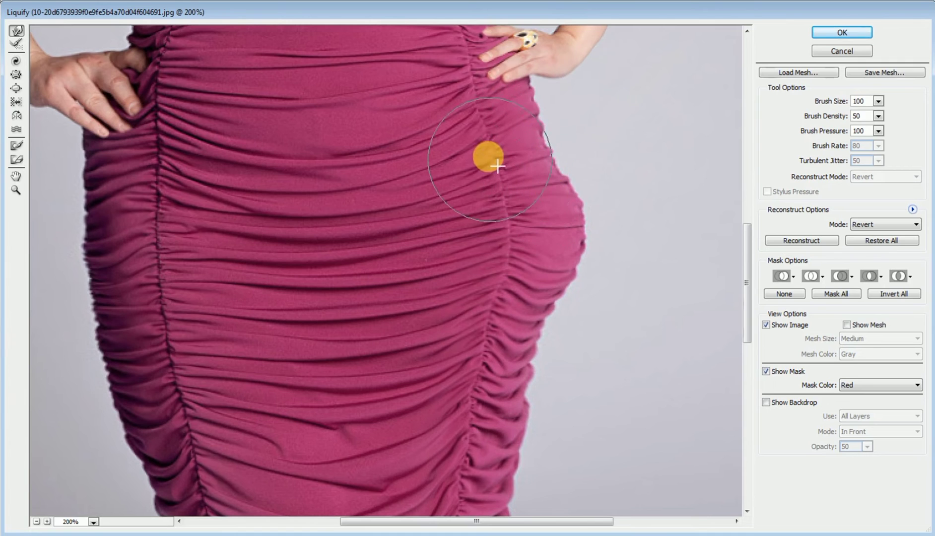
{"action": "left_click_drag", "start_coordinate": [552, 221], "coordinate": [539, 265]}
{"action": "left_click_drag", "start_coordinate": [561, 214], "coordinate": [550, 214]}
{"action": "left_click_drag", "start_coordinate": [556, 283], "coordinate": [551, 222]}
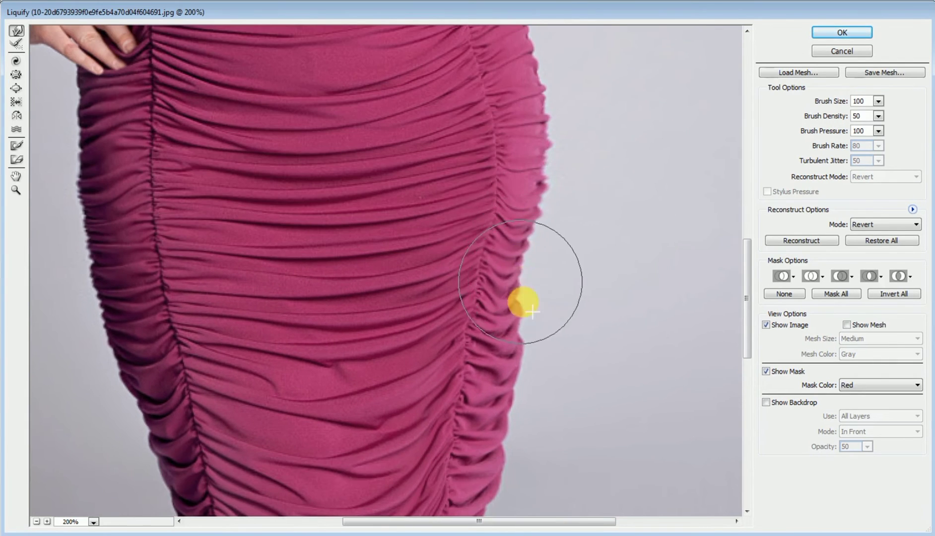
{"action": "mouse_move", "coordinate": [531, 311]}
{"action": "left_mouse_down"}
{"action": "mouse_move", "coordinate": [525, 271]}
{"action": "mouse_move", "coordinate": [503, 336]}
{"action": "mouse_move", "coordinate": [505, 295]}
{"action": "mouse_move", "coordinate": [498, 312]}
{"action": "left_mouse_up"}
{"action": "left_click_drag", "start_coordinate": [500, 229], "coordinate": [493, 230]}
{"action": "mouse_move", "coordinate": [485, 52]}
{"action": "left_mouse_down"}
{"action": "mouse_move", "coordinate": [499, 177]}
{"action": "mouse_move", "coordinate": [559, 188]}
{"action": "left_mouse_up"}
{"action": "left_click_drag", "start_coordinate": [537, 283], "coordinate": [550, 254]}
{"action": "left_click_drag", "start_coordinate": [557, 170], "coordinate": [562, 162]}
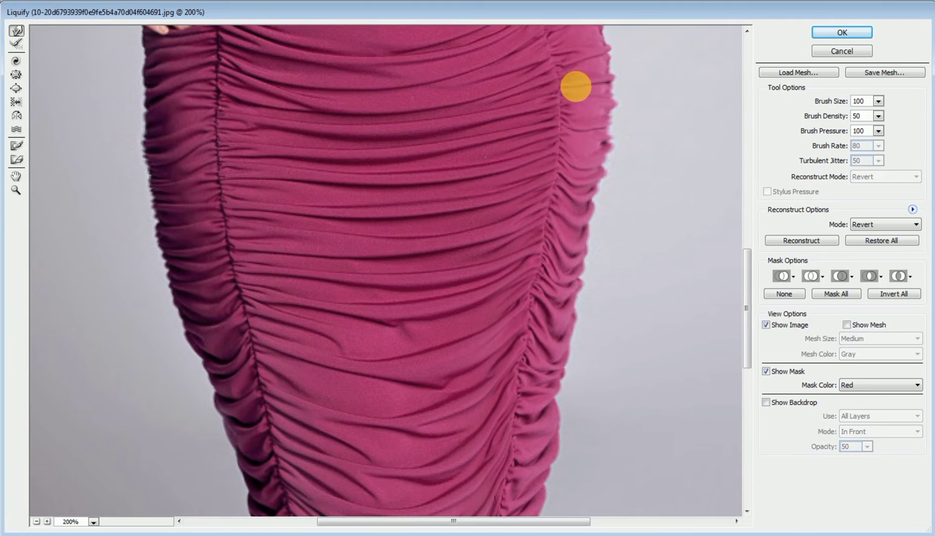
{"action": "left_click_drag", "start_coordinate": [576, 87], "coordinate": [584, 192]}
{"action": "left_click_drag", "start_coordinate": [551, 98], "coordinate": [583, 226]}
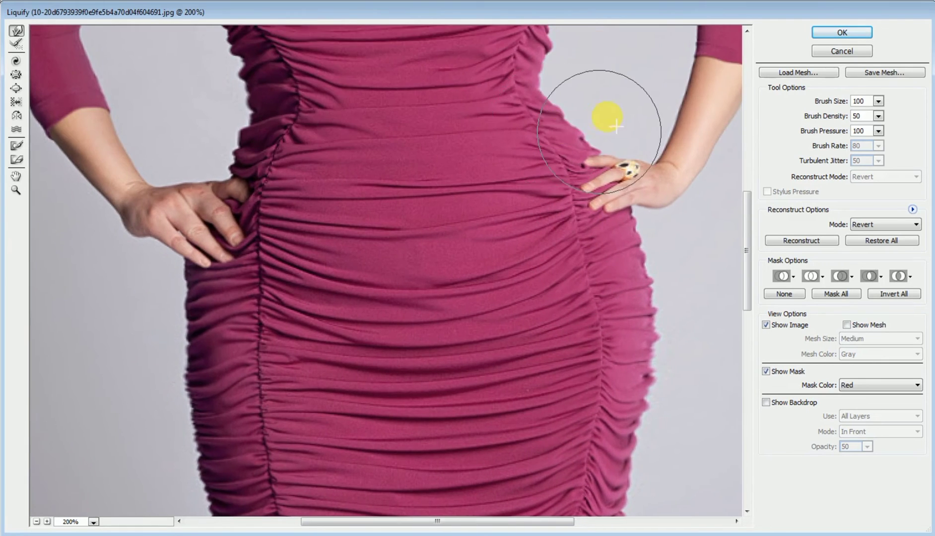
Slim the right cheek and jawline of the face beside the earring with small inward pushes.
{"action": "left_click_drag", "start_coordinate": [591, 99], "coordinate": [575, 268]}
{"action": "left_click_drag", "start_coordinate": [506, 40], "coordinate": [546, 300]}
{"action": "left_click_drag", "start_coordinate": [516, 71], "coordinate": [563, 247]}
{"action": "mouse_move", "coordinate": [408, 214]}
{"action": "left_mouse_down"}
{"action": "mouse_move", "coordinate": [412, 273]}
{"action": "mouse_move", "coordinate": [403, 299]}
{"action": "mouse_move", "coordinate": [414, 288]}
{"action": "mouse_move", "coordinate": [400, 256]}
{"action": "left_mouse_up"}
{"action": "left_click_drag", "start_coordinate": [563, 258], "coordinate": [556, 269]}
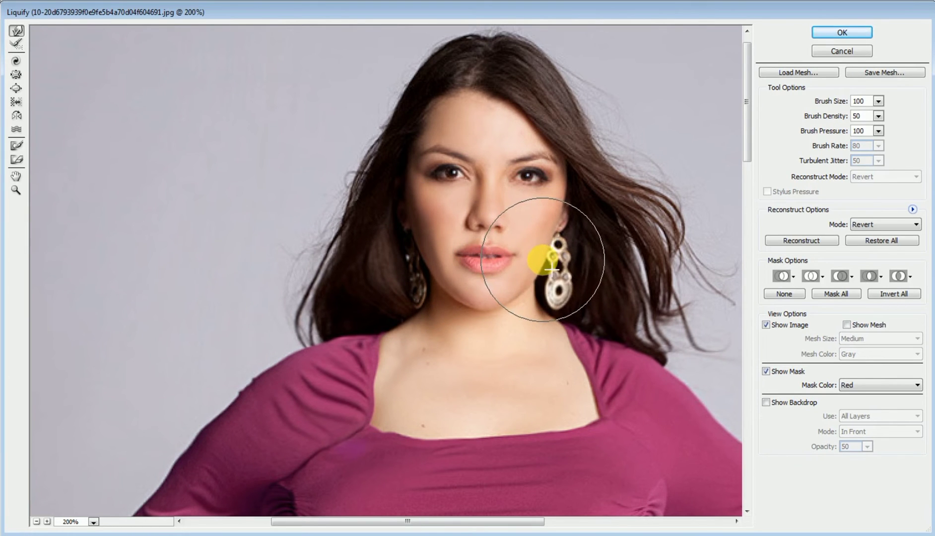
{"action": "mouse_move", "coordinate": [569, 237]}
{"action": "left_mouse_down"}
{"action": "mouse_move", "coordinate": [568, 156]}
{"action": "mouse_move", "coordinate": [568, 245]}
{"action": "mouse_move", "coordinate": [579, 235]}
{"action": "mouse_move", "coordinate": [556, 274]}
{"action": "mouse_move", "coordinate": [501, 322]}
{"action": "mouse_move", "coordinate": [450, 301]}
{"action": "mouse_move", "coordinate": [474, 327]}
{"action": "mouse_move", "coordinate": [486, 321]}
{"action": "mouse_move", "coordinate": [412, 226]}
{"action": "mouse_move", "coordinate": [421, 147]}
{"action": "mouse_move", "coordinate": [452, 104]}
{"action": "mouse_move", "coordinate": [364, 337]}
{"action": "mouse_move", "coordinate": [298, 353]}
{"action": "mouse_move", "coordinate": [567, 340]}
{"action": "mouse_move", "coordinate": [582, 282]}
{"action": "left_mouse_up"}
{"action": "mouse_move", "coordinate": [410, 449]}
{"action": "left_mouse_down"}
{"action": "mouse_move", "coordinate": [418, 367]}
{"action": "mouse_move", "coordinate": [434, 327]}
{"action": "left_mouse_up"}
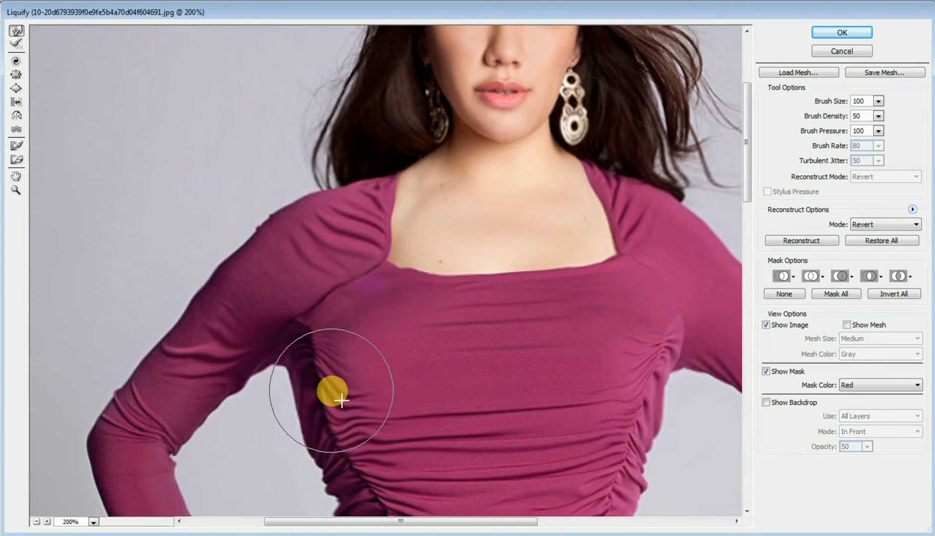
Review the reshaped figure in the Liquify preview and leave the filter without making further changes.
{"action": "mouse_move", "coordinate": [374, 342]}
{"action": "left_mouse_down"}
{"action": "mouse_move", "coordinate": [418, 312]}
{"action": "mouse_move", "coordinate": [422, 294]}
{"action": "mouse_move", "coordinate": [572, 292]}
{"action": "left_mouse_up"}
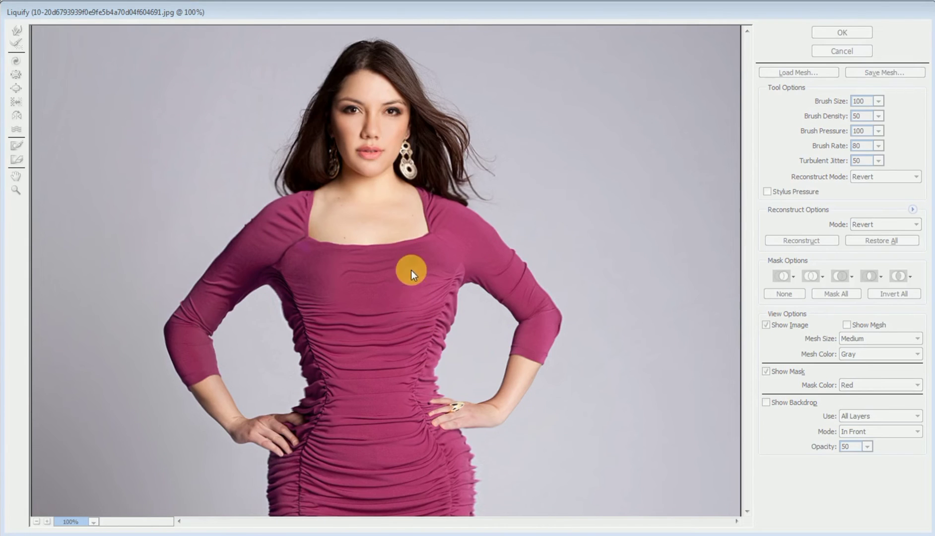
{"action": "key", "text": "ctrl+minus"}
{"action": "key", "text": "ctrl+minus"}
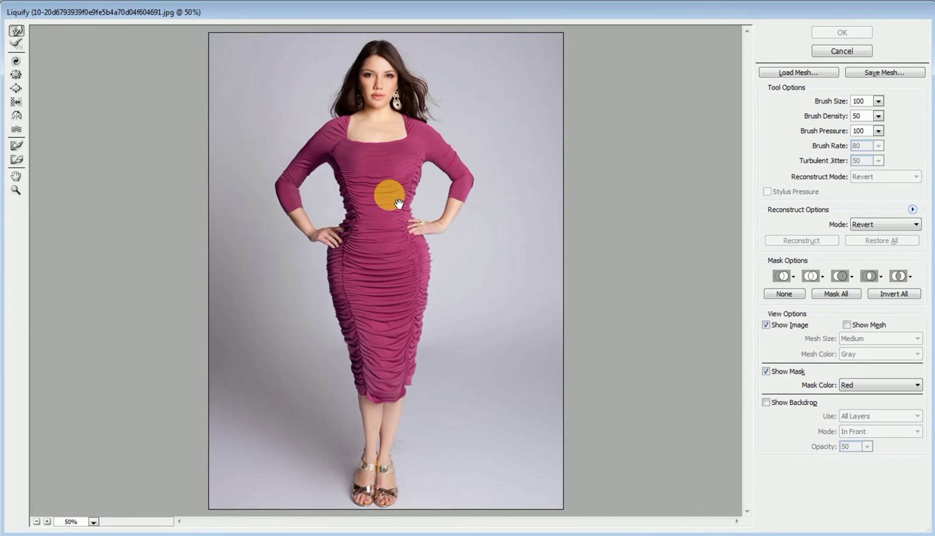
{"action": "key", "text": "ctrl+plus"}
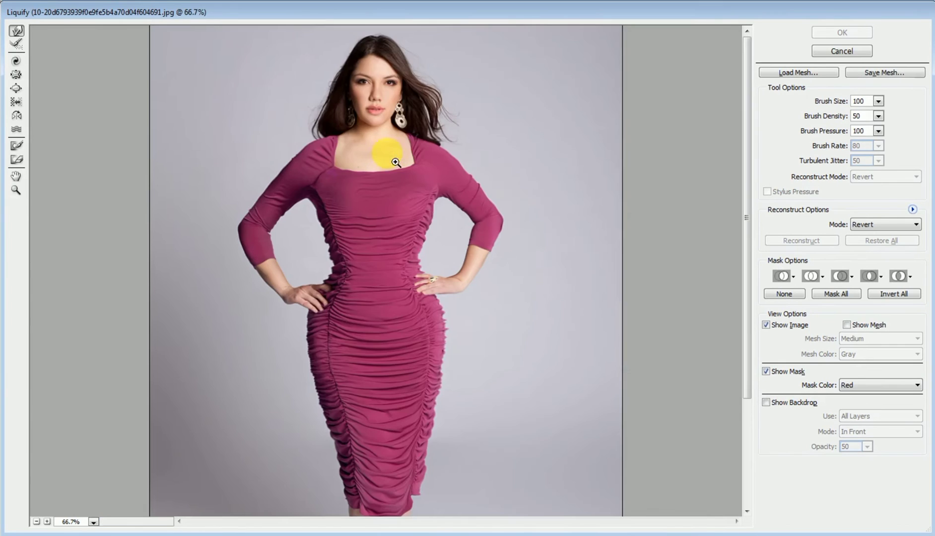
{"action": "left_click", "coordinate": [836, 51]}
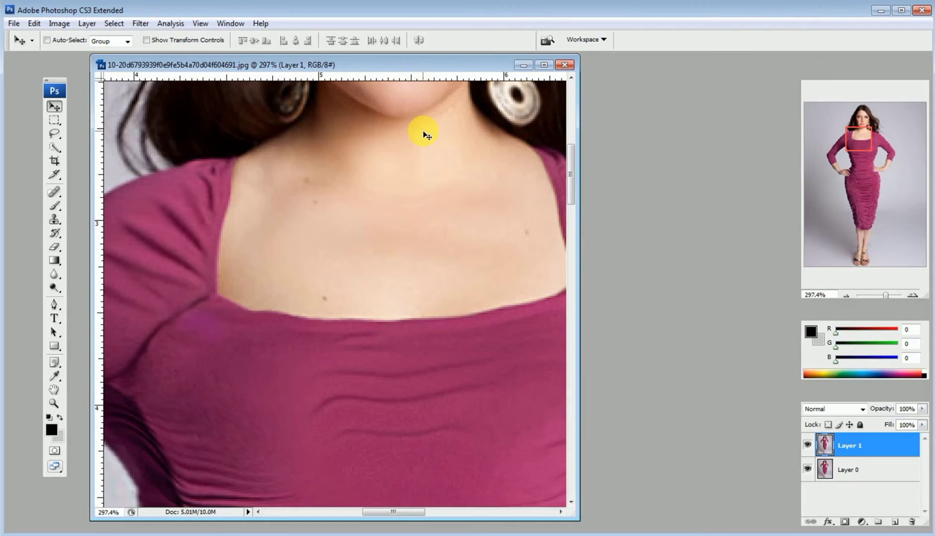
Activate the Clone Stamp tool for retouching the dress's neckline.
{"action": "left_click", "coordinate": [363, 262], "text": "alt"}
{"action": "left_click", "coordinate": [355, 267], "text": "alt"}
{"action": "left_click", "coordinate": [355, 267], "text": "ctrl"}
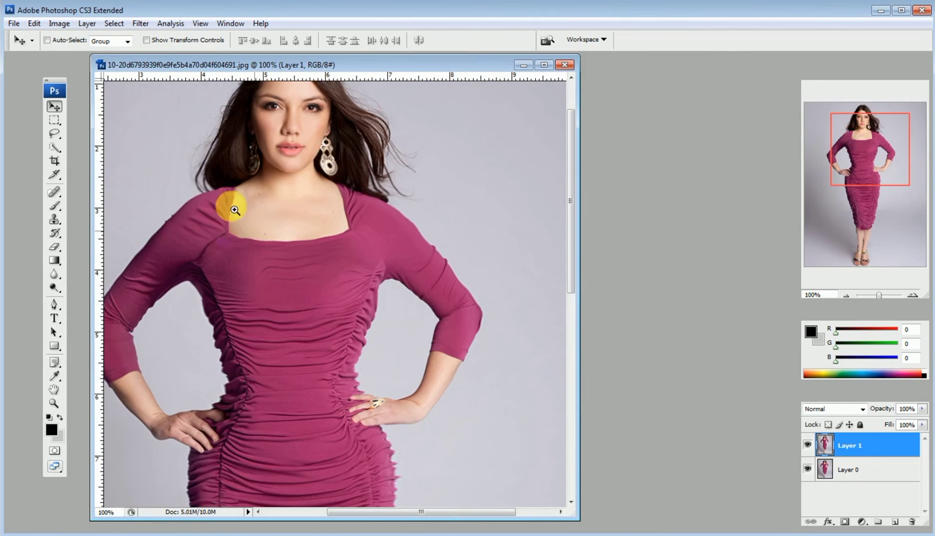
{"action": "left_click_drag", "start_coordinate": [204, 173], "coordinate": [340, 327]}
{"action": "key", "text": "s"}
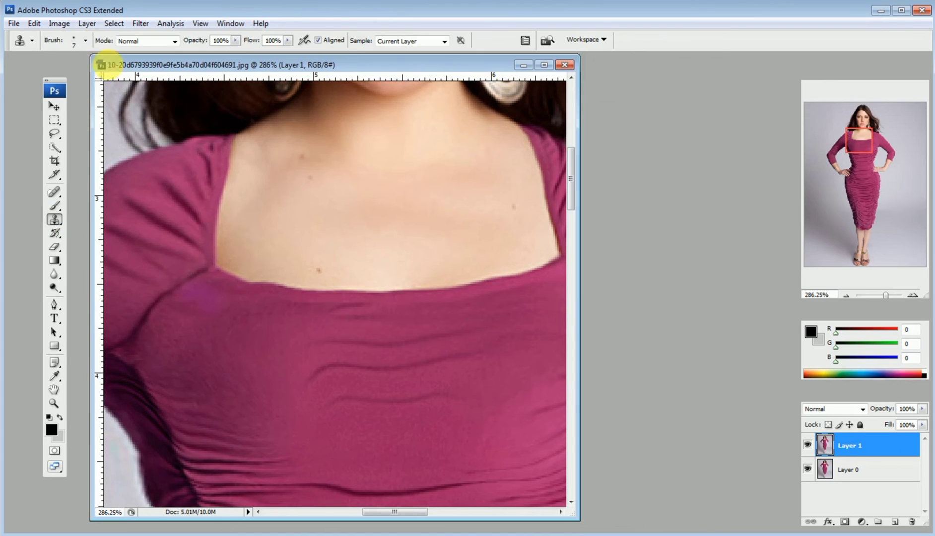
{"action": "left_click", "coordinate": [77, 45]}
{"action": "left_click", "coordinate": [34, 73]}
{"action": "left_click", "coordinate": [319, 255]}
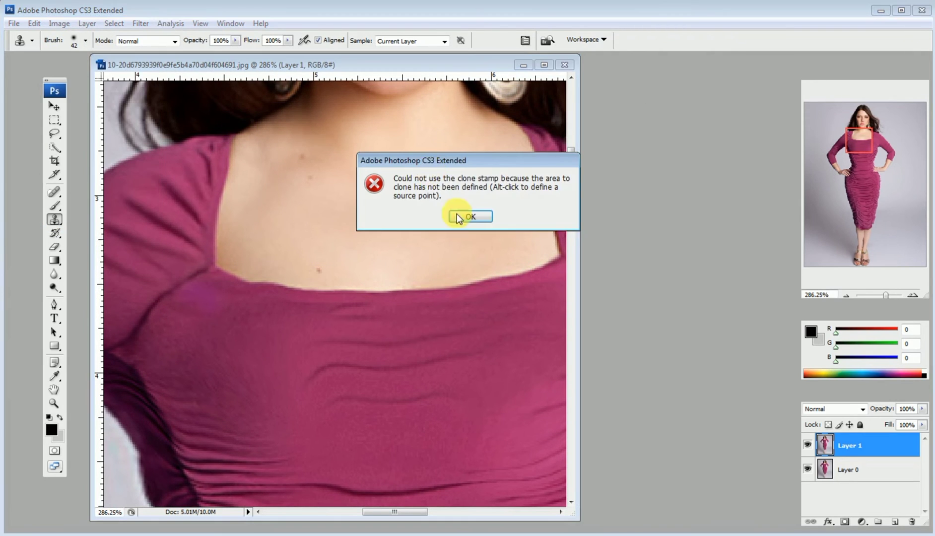
{"action": "left_click", "coordinate": [470, 217]}
{"action": "left_click", "coordinate": [85, 41]}
{"action": "left_click", "coordinate": [42, 154]}
{"action": "left_click", "coordinate": [64, 223]}
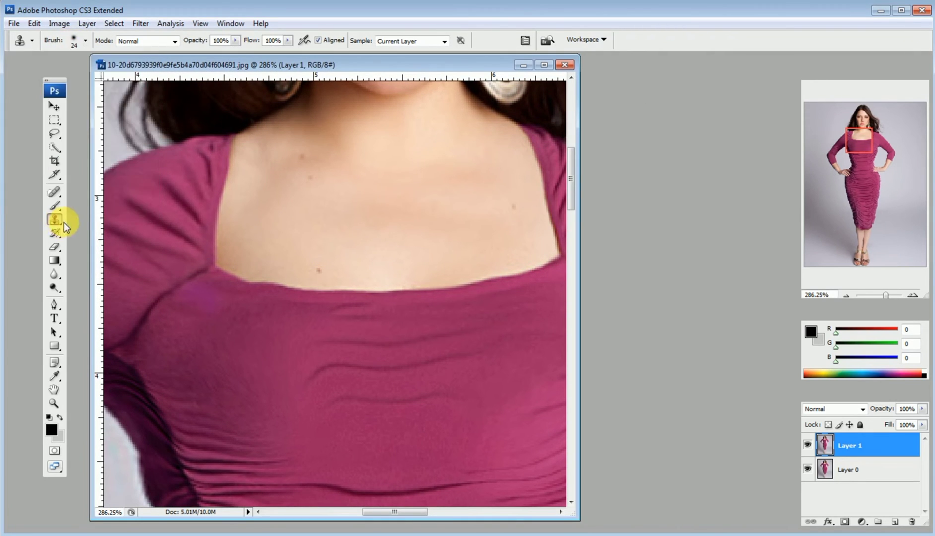
Clone nearby chest skin along the dress's neckline edge with a size 7 brush to smooth its uneven corners and curve.
{"action": "left_click", "coordinate": [79, 41]}
{"action": "left_click", "coordinate": [13, 74]}
{"action": "left_click", "coordinate": [262, 262], "text": "alt"}
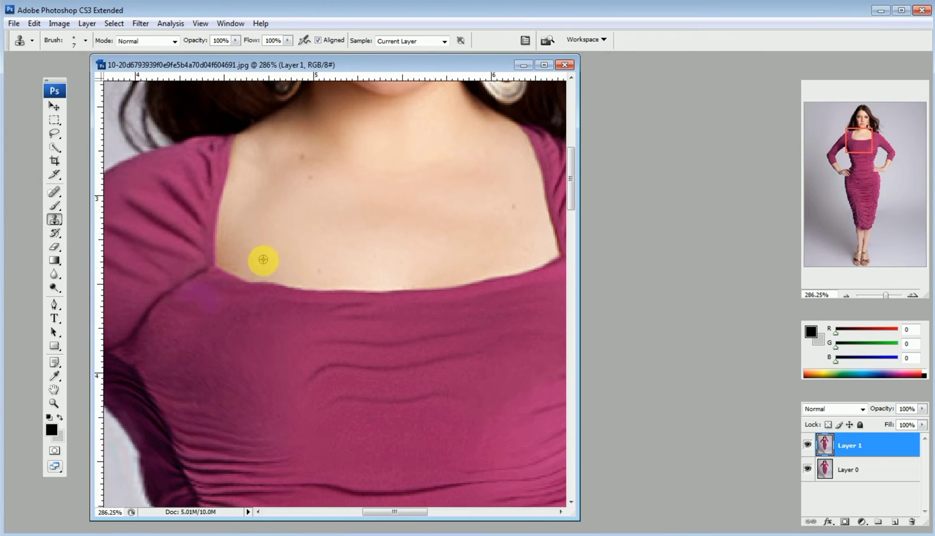
{"action": "left_click_drag", "start_coordinate": [257, 276], "coordinate": [293, 280]}
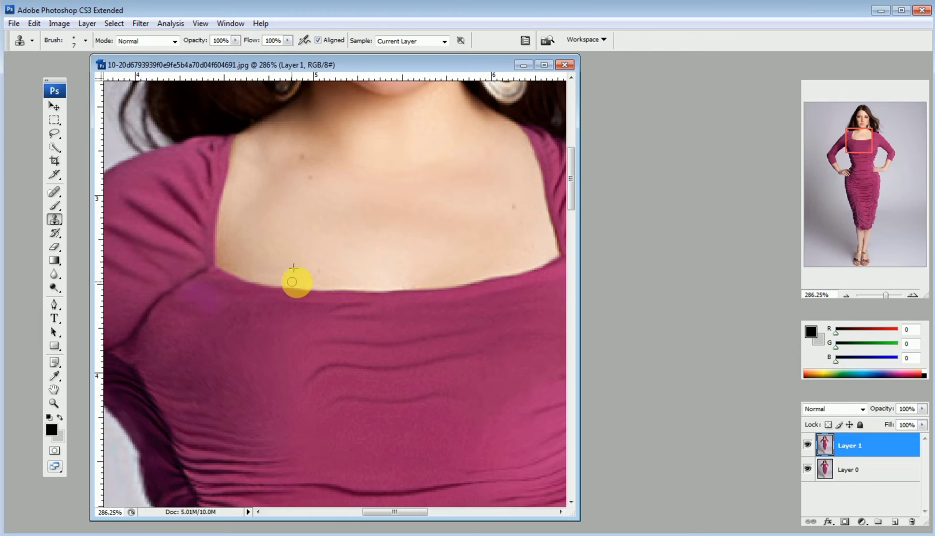
{"action": "key", "text": "space"}
{"action": "mouse_move", "coordinate": [352, 254]}
{"action": "left_mouse_down"}
{"action": "mouse_move", "coordinate": [279, 221]}
{"action": "mouse_move", "coordinate": [280, 203]}
{"action": "left_mouse_up"}
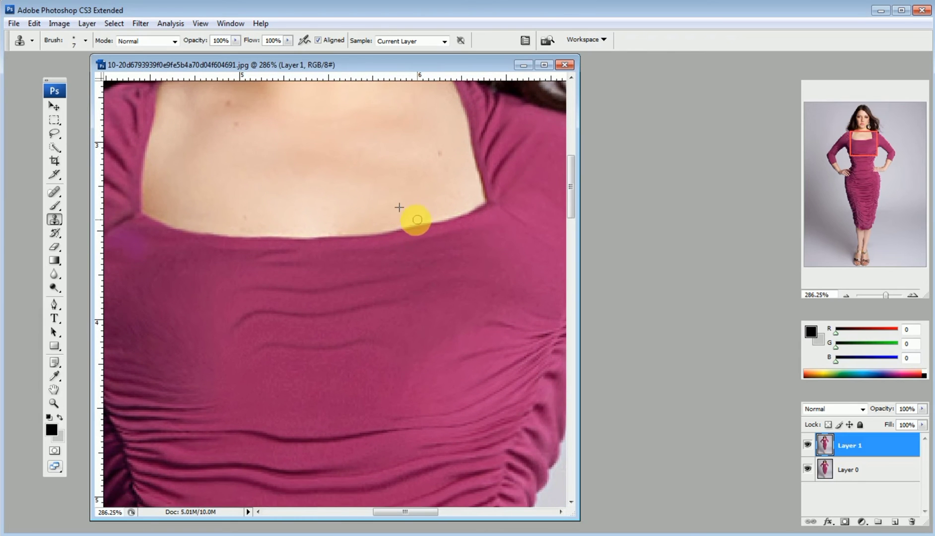
{"action": "left_click_drag", "start_coordinate": [403, 226], "coordinate": [435, 217]}
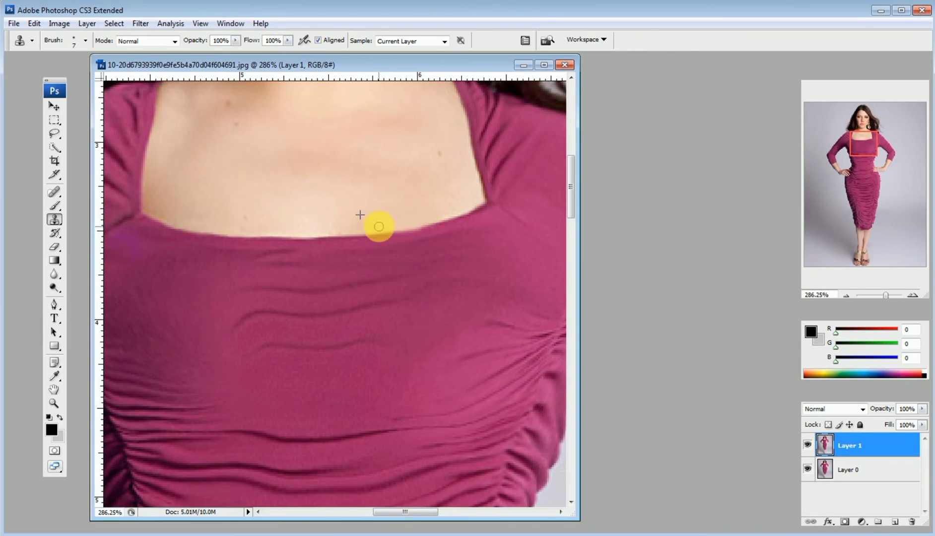
{"action": "left_click_drag", "start_coordinate": [379, 227], "coordinate": [395, 231]}
Clone the grey background over the jagged fabric tips along the skirt's right edge from the hip down the thigh.
{"action": "key", "text": "space"}
{"action": "left_click_drag", "start_coordinate": [294, 278], "coordinate": [243, 136]}
{"action": "left_click_drag", "start_coordinate": [459, 459], "coordinate": [419, 273]}
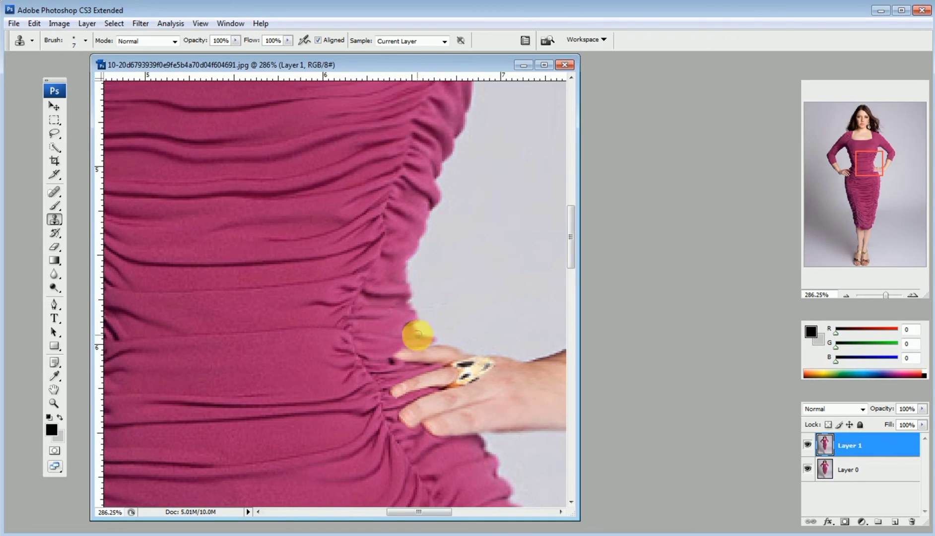
{"action": "left_click_drag", "start_coordinate": [431, 325], "coordinate": [350, 121]}
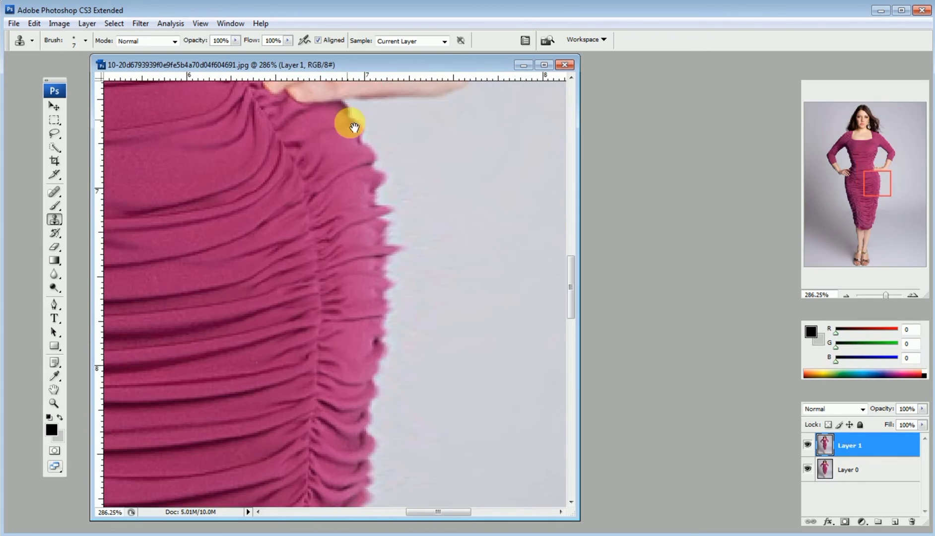
{"action": "left_click", "coordinate": [386, 170]}
{"action": "left_click_drag", "start_coordinate": [384, 185], "coordinate": [390, 203]}
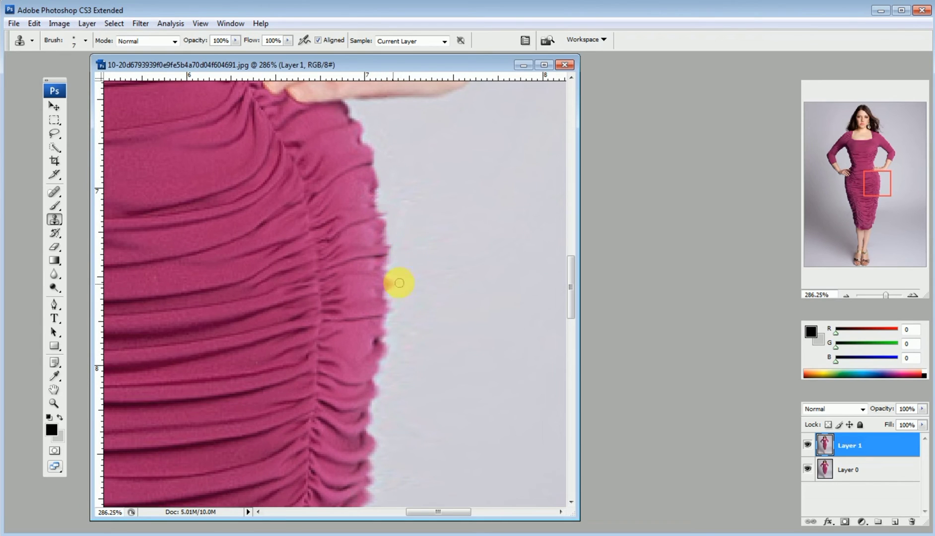
{"action": "mouse_move", "coordinate": [400, 297]}
{"action": "left_mouse_down"}
{"action": "mouse_move", "coordinate": [416, 311]}
{"action": "mouse_move", "coordinate": [391, 262]}
{"action": "left_mouse_up"}
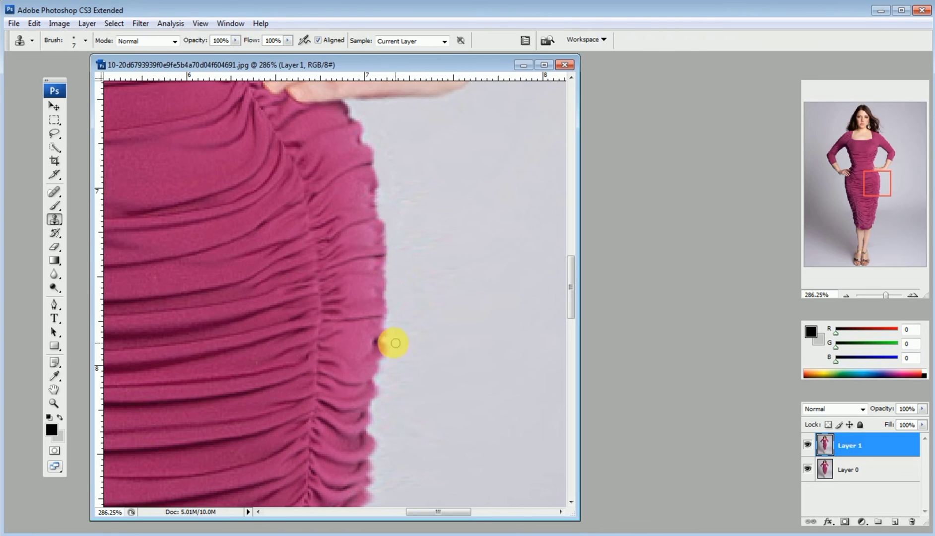
{"action": "mouse_move", "coordinate": [388, 357]}
{"action": "left_mouse_down"}
{"action": "mouse_move", "coordinate": [376, 325]}
{"action": "mouse_move", "coordinate": [376, 265]}
{"action": "mouse_move", "coordinate": [393, 344]}
{"action": "mouse_move", "coordinate": [414, 219]}
{"action": "mouse_move", "coordinate": [386, 187]}
{"action": "mouse_move", "coordinate": [393, 170]}
{"action": "left_mouse_up"}
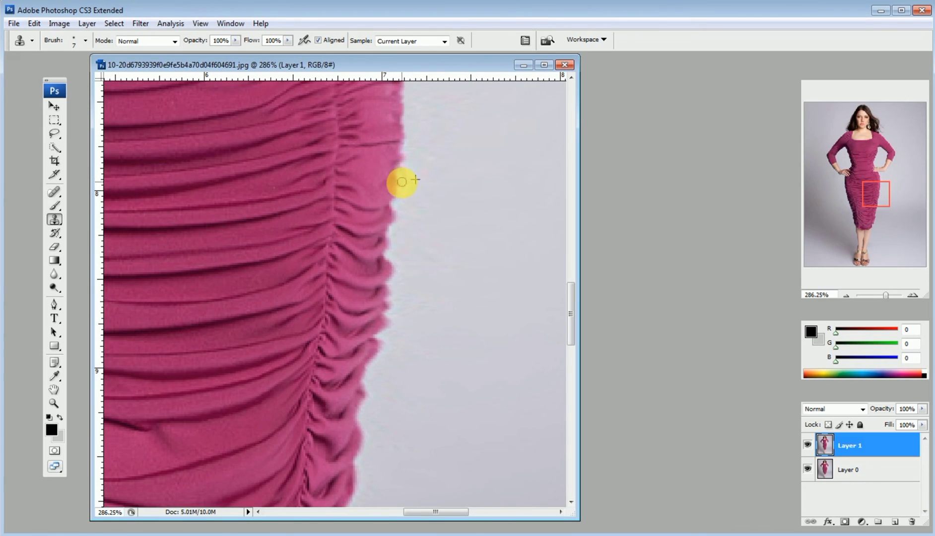
{"action": "left_click_drag", "start_coordinate": [392, 302], "coordinate": [381, 340]}
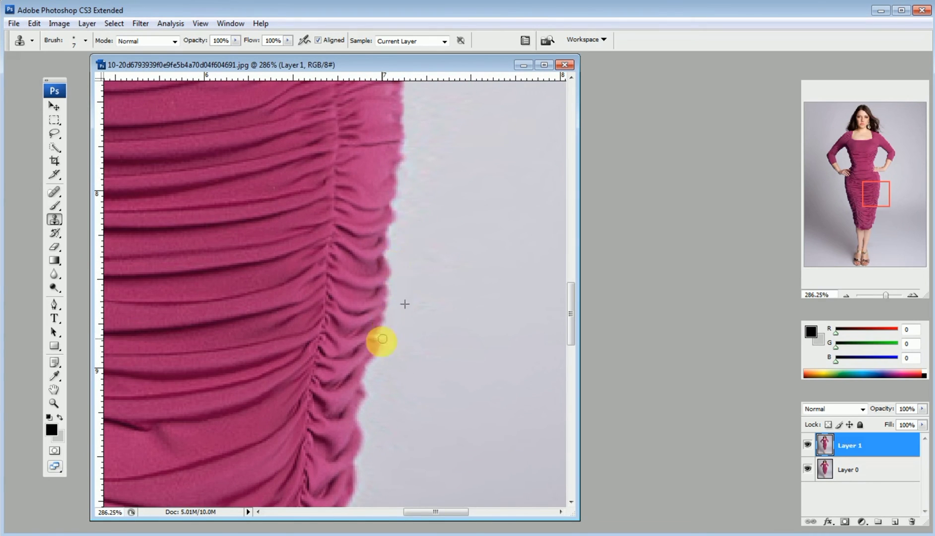
Flatten the retouched image into a single background layer.
{"action": "left_click", "coordinate": [312, 278], "text": "alt"}
{"action": "left_click", "coordinate": [311, 276], "text": "alt"}
{"action": "left_click", "coordinate": [312, 276], "text": "alt"}
{"action": "left_click", "coordinate": [312, 275], "text": "alt"}
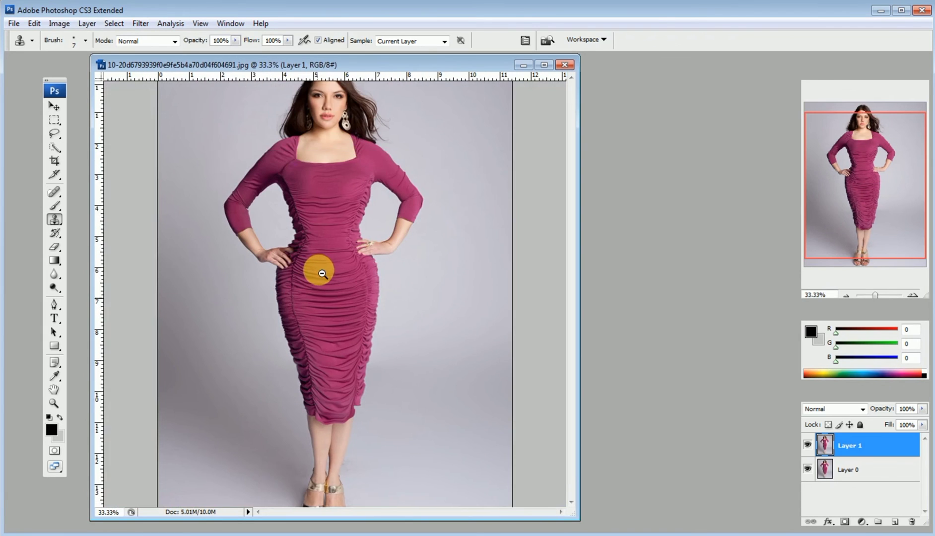
{"action": "left_click", "coordinate": [319, 267], "text": "alt"}
{"action": "left_click", "coordinate": [330, 248], "text": "alt"}
{"action": "left_click", "coordinate": [293, 196]}
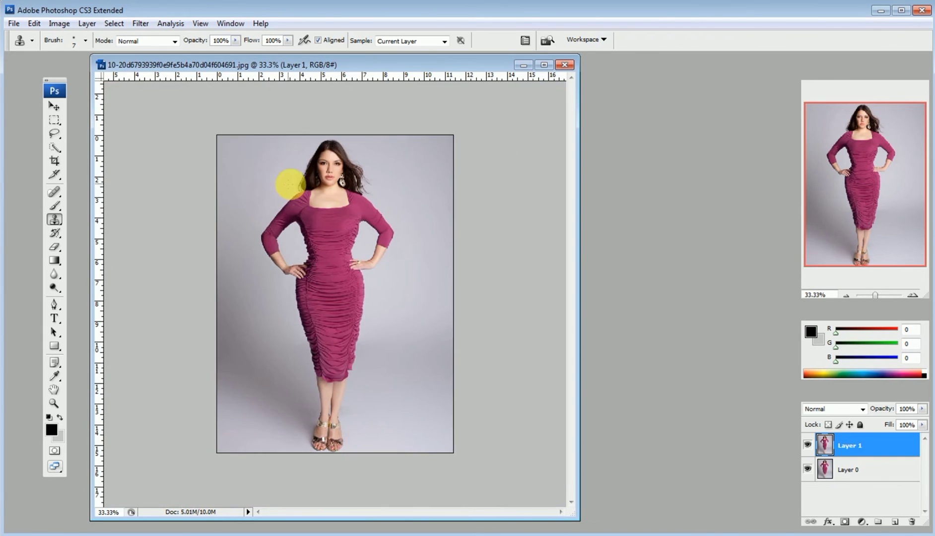
{"action": "left_click", "coordinate": [925, 398]}
{"action": "left_click", "coordinate": [852, 357]}
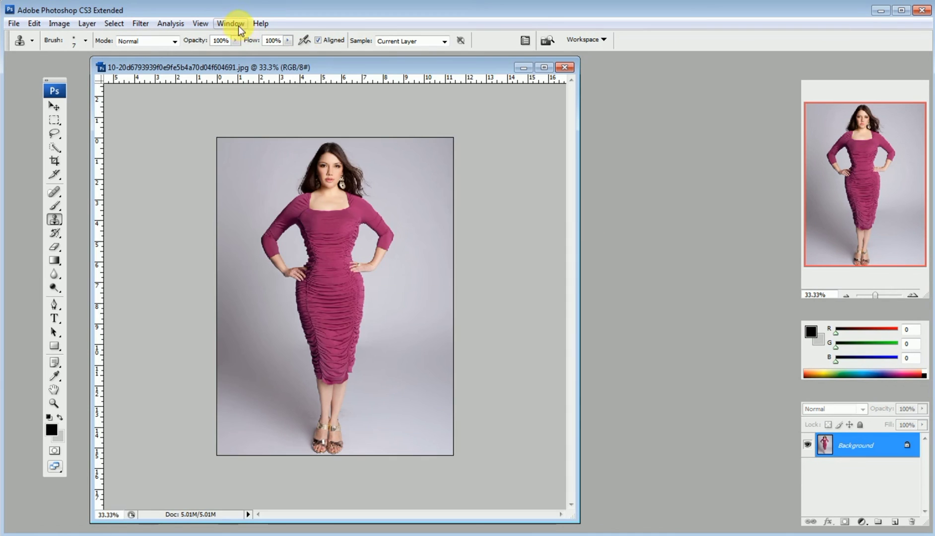
Display the document's history, bring back the original photo snapshot and enlarge the list to show all states.
{"action": "left_click", "coordinate": [231, 23]}
{"action": "left_click", "coordinate": [357, 144]}
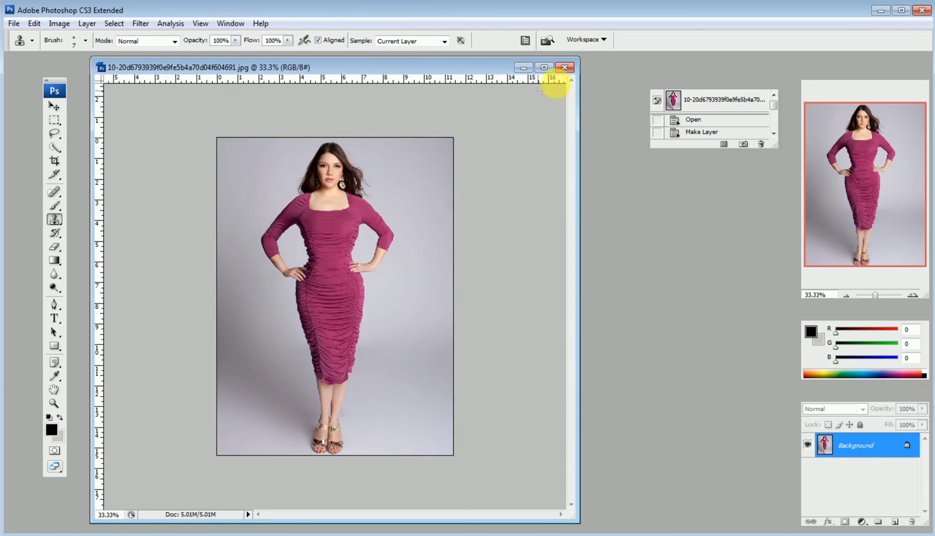
{"action": "left_click", "coordinate": [695, 102]}
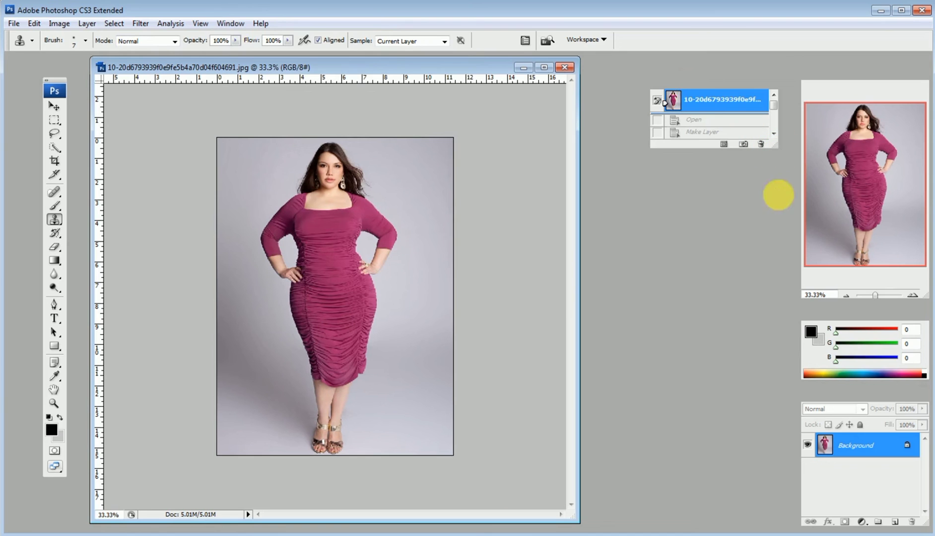
{"action": "left_click_drag", "start_coordinate": [776, 153], "coordinate": [774, 378]}
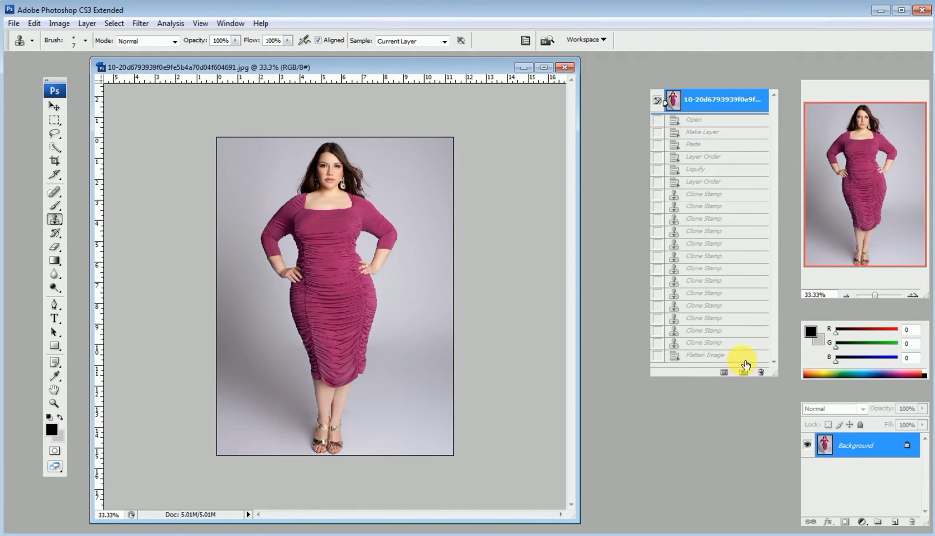
Compare the original snapshot with the Flatten Image state, finish on the flattened version and inspect the retouched dress up close.
{"action": "left_click", "coordinate": [742, 355]}
{"action": "left_click", "coordinate": [710, 100]}
{"action": "left_click", "coordinate": [372, 299], "text": "ctrl"}
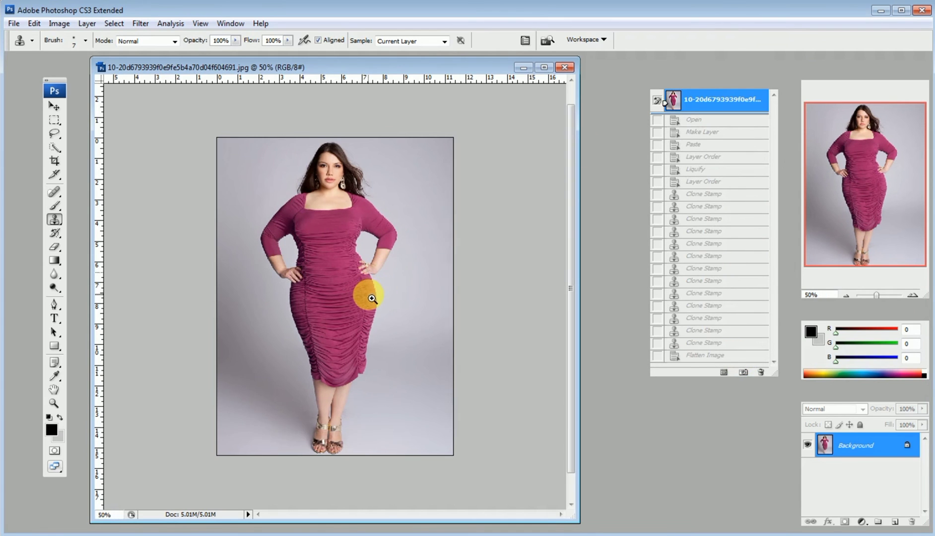
{"action": "left_click", "coordinate": [726, 354]}
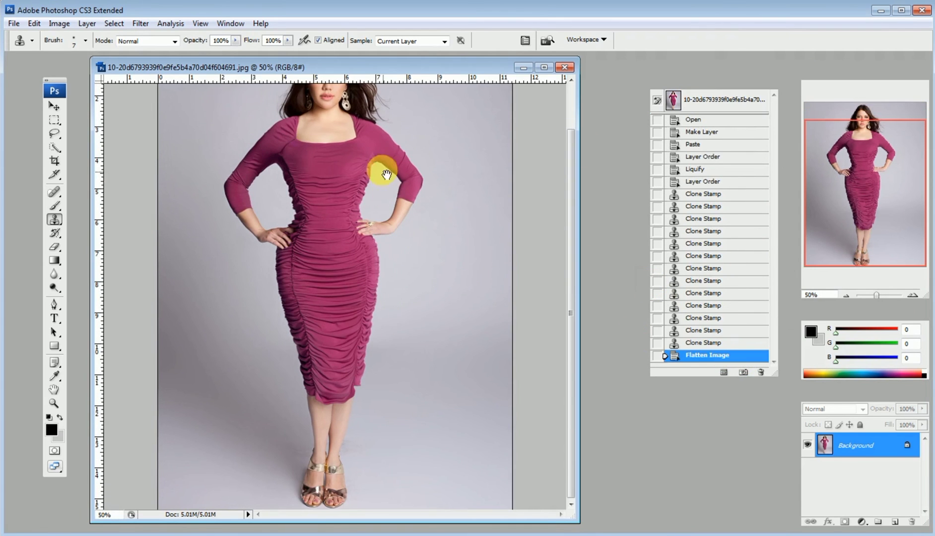
{"action": "left_click_drag", "start_coordinate": [386, 174], "coordinate": [380, 228]}
{"action": "left_click", "coordinate": [365, 211], "text": "ctrl"}
{"action": "left_click_drag", "start_coordinate": [372, 320], "coordinate": [358, 196]}
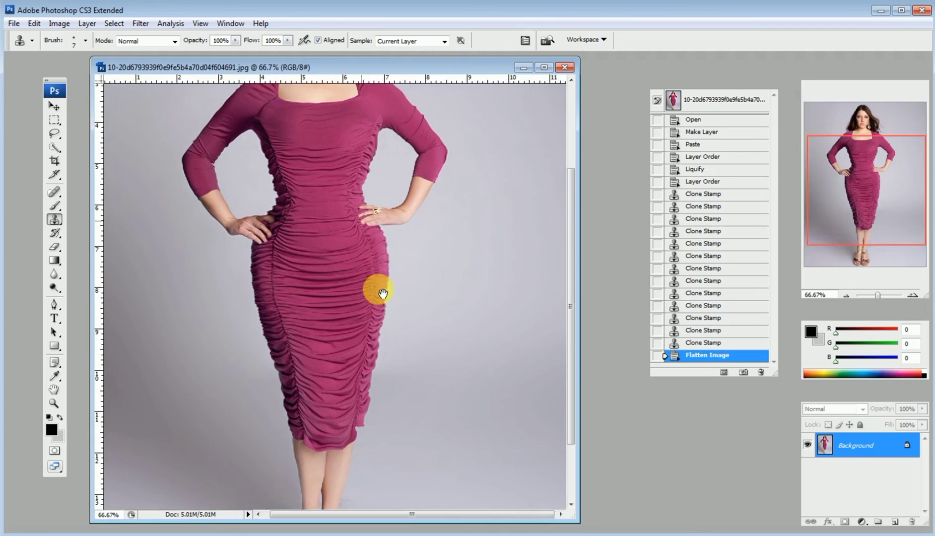
{"action": "left_click_drag", "start_coordinate": [382, 293], "coordinate": [334, 226]}
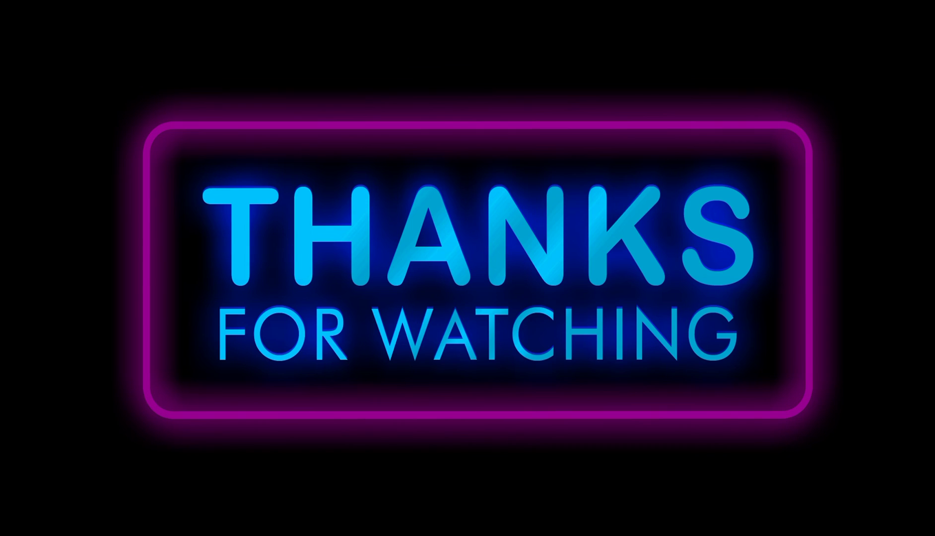